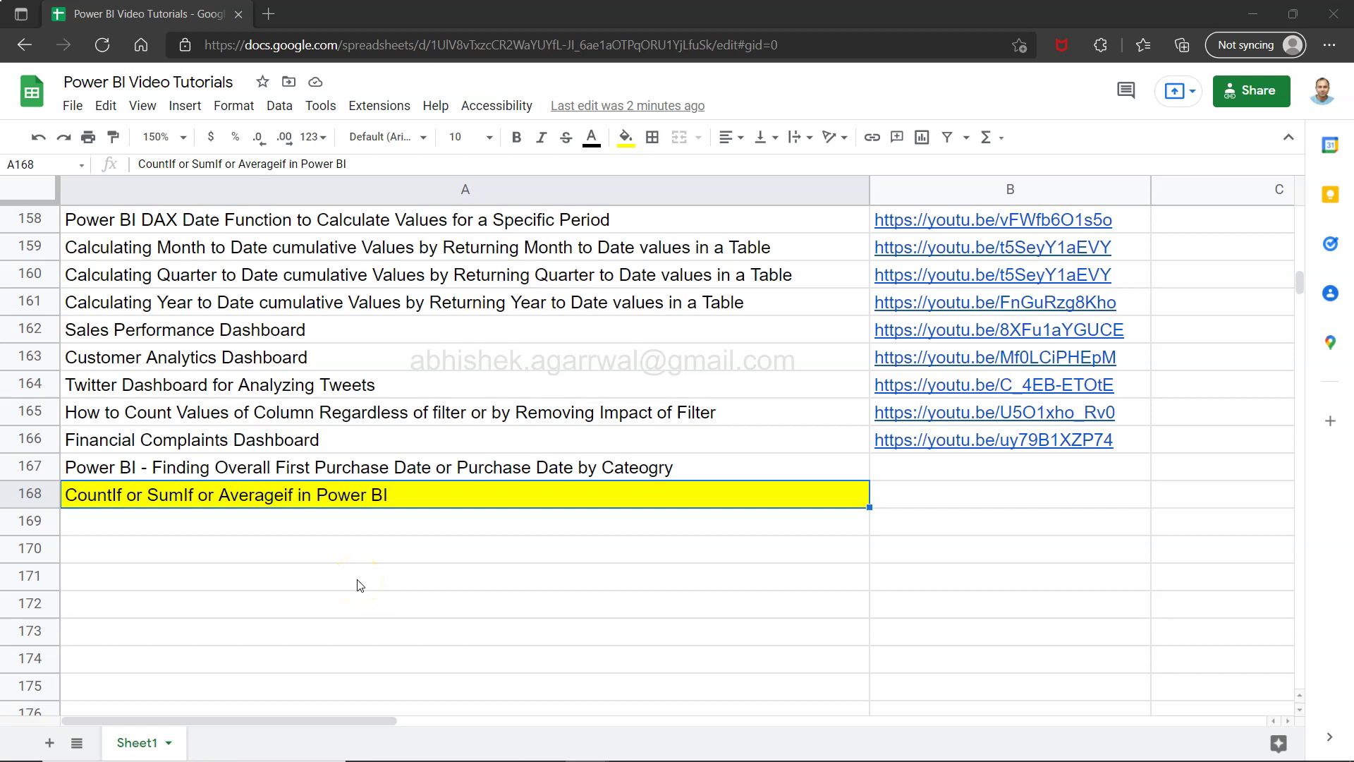
- In the browser, select the sheet's full web address
click(169, 502)
click(122, 505)
click(270, 505)
click(326, 507)
click(564, 37)
click(564, 37)
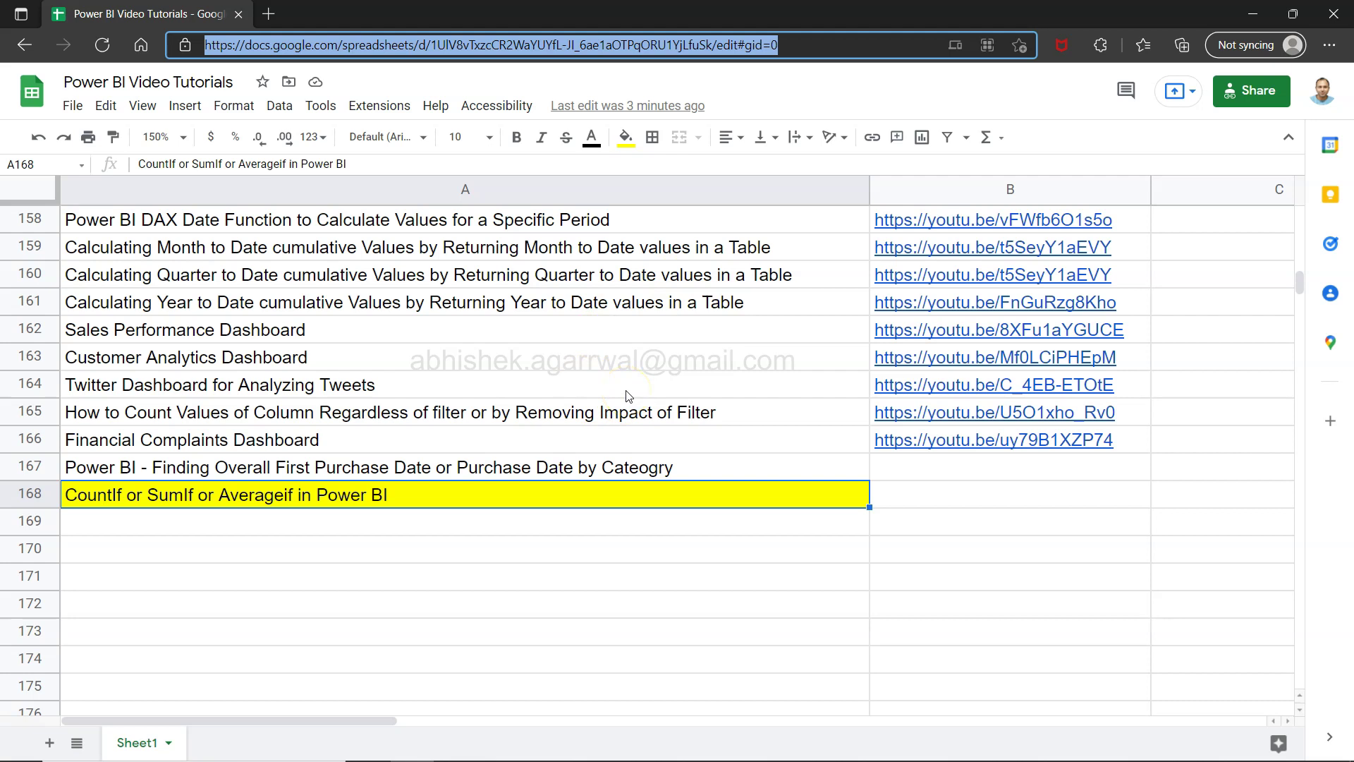
click(555, 47)
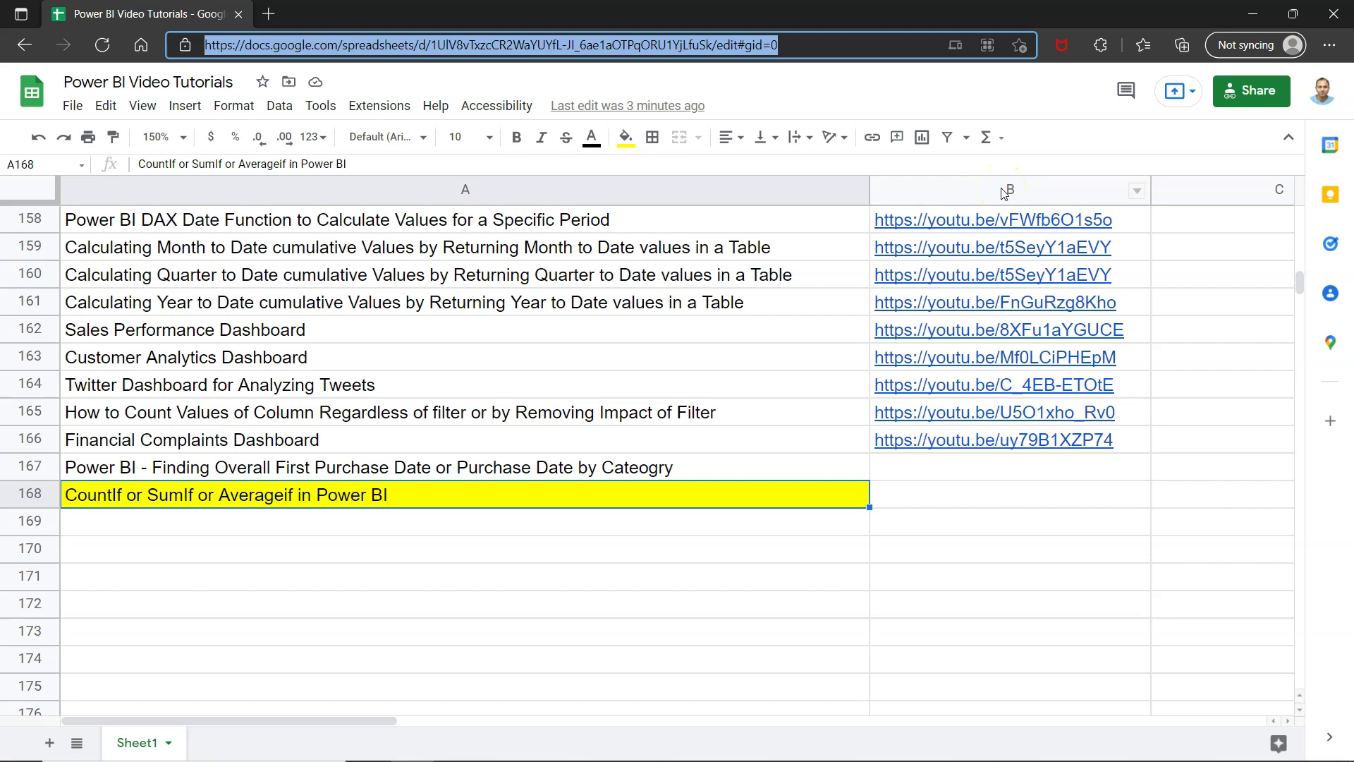
- Add a Power BI table showing Sub-Category with Count of Order ID, totalling 9994
key(alt+Tab)
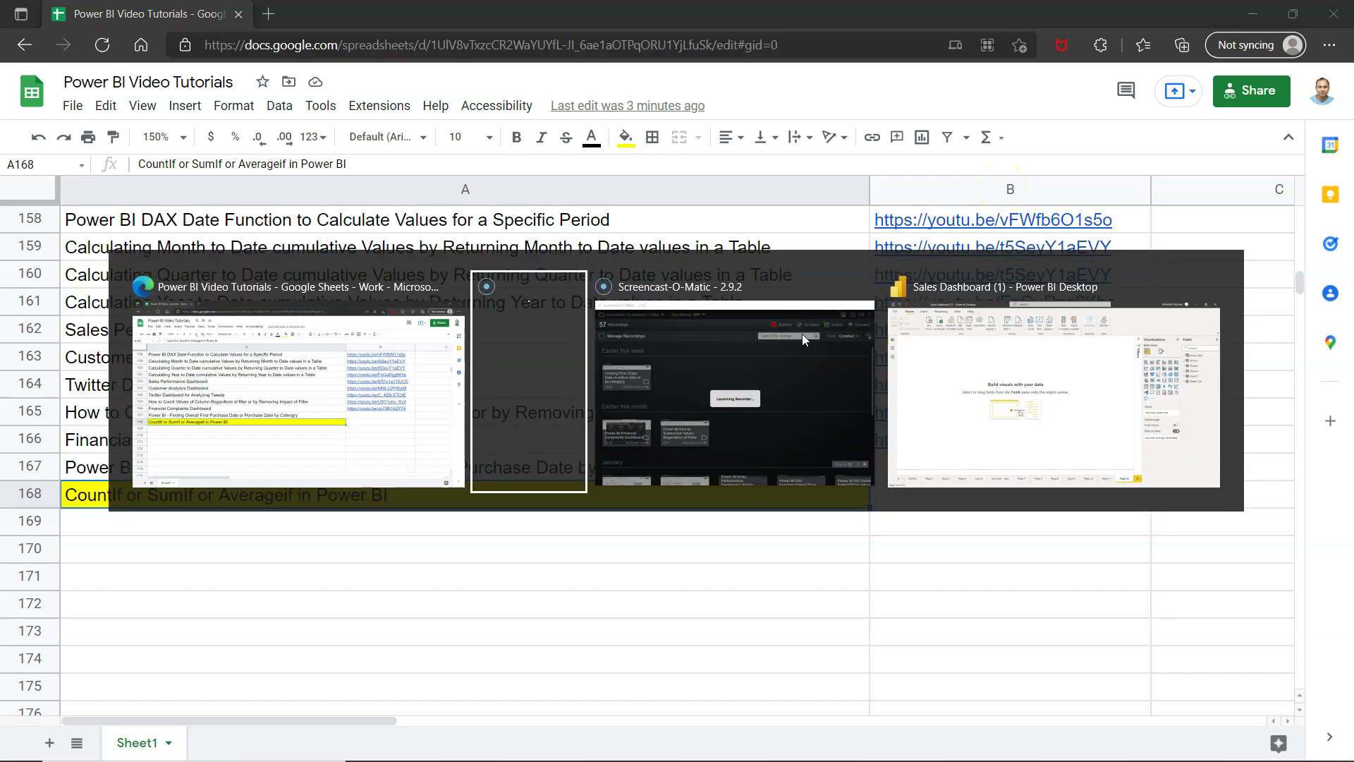
key(alt+Tab)
key(alt+Tab)
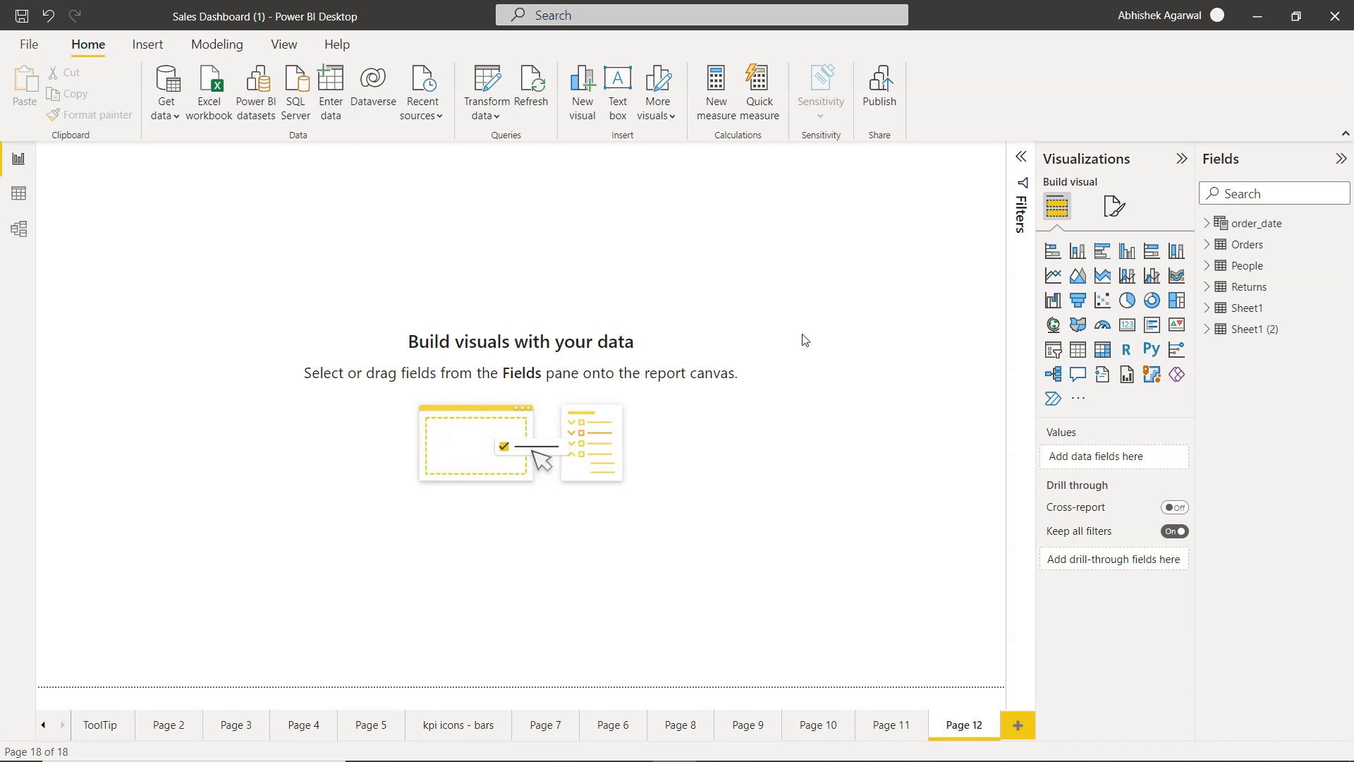
click(1081, 356)
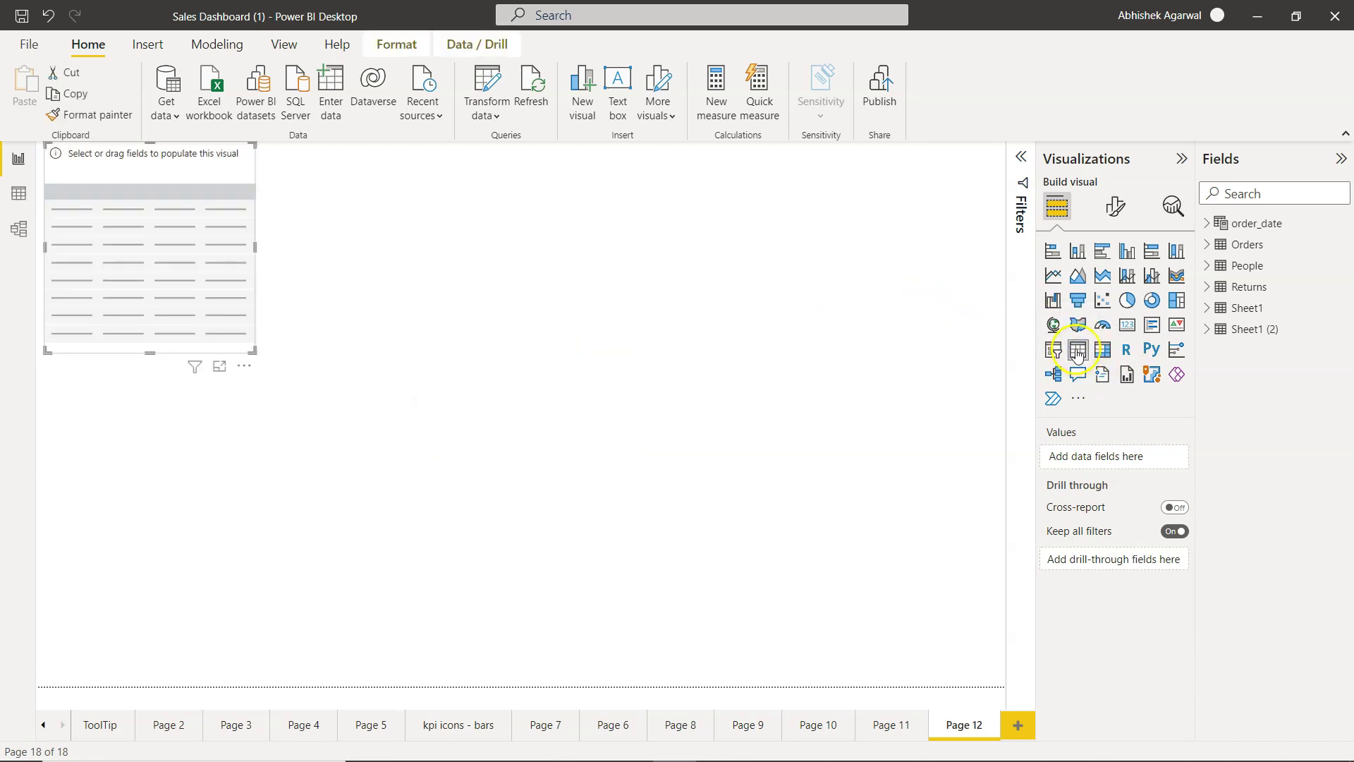
click(1207, 244)
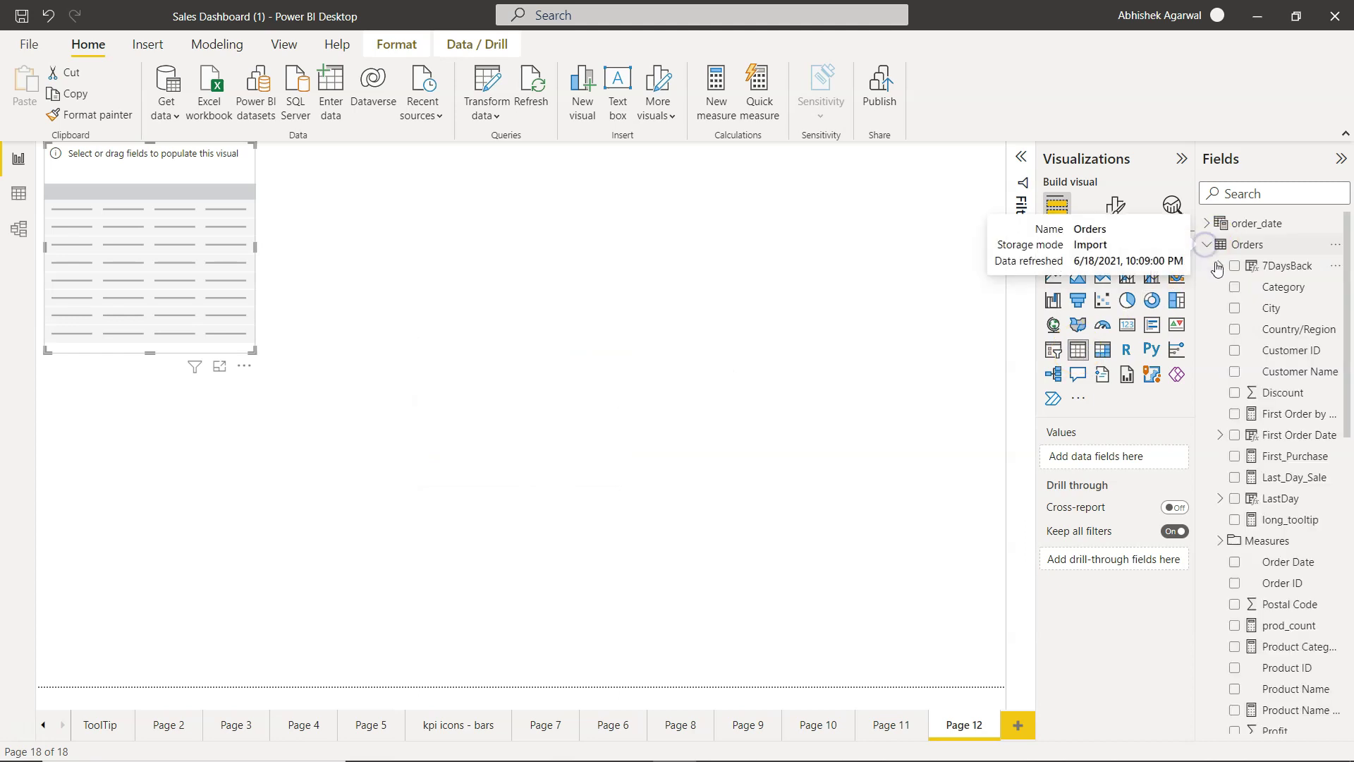
scroll(1249, 415, down, 10)
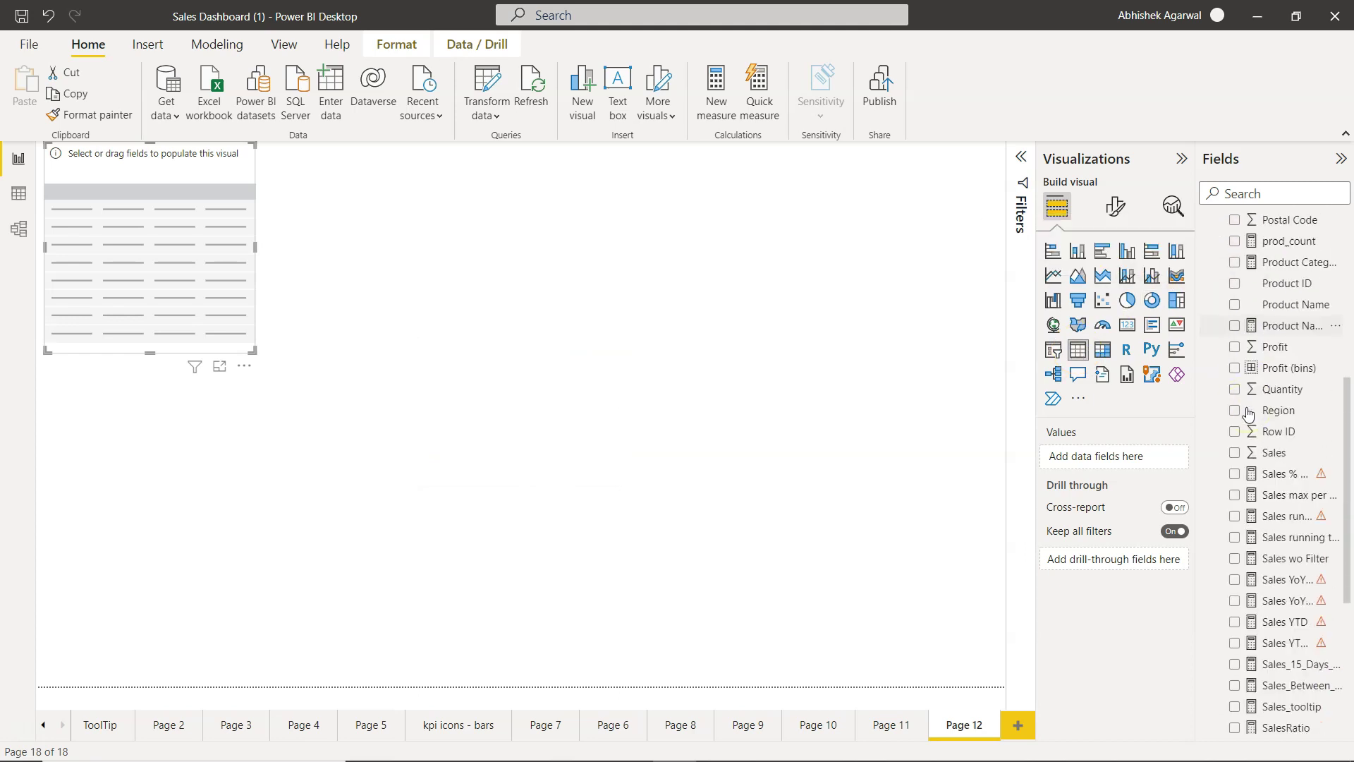
click(1234, 531)
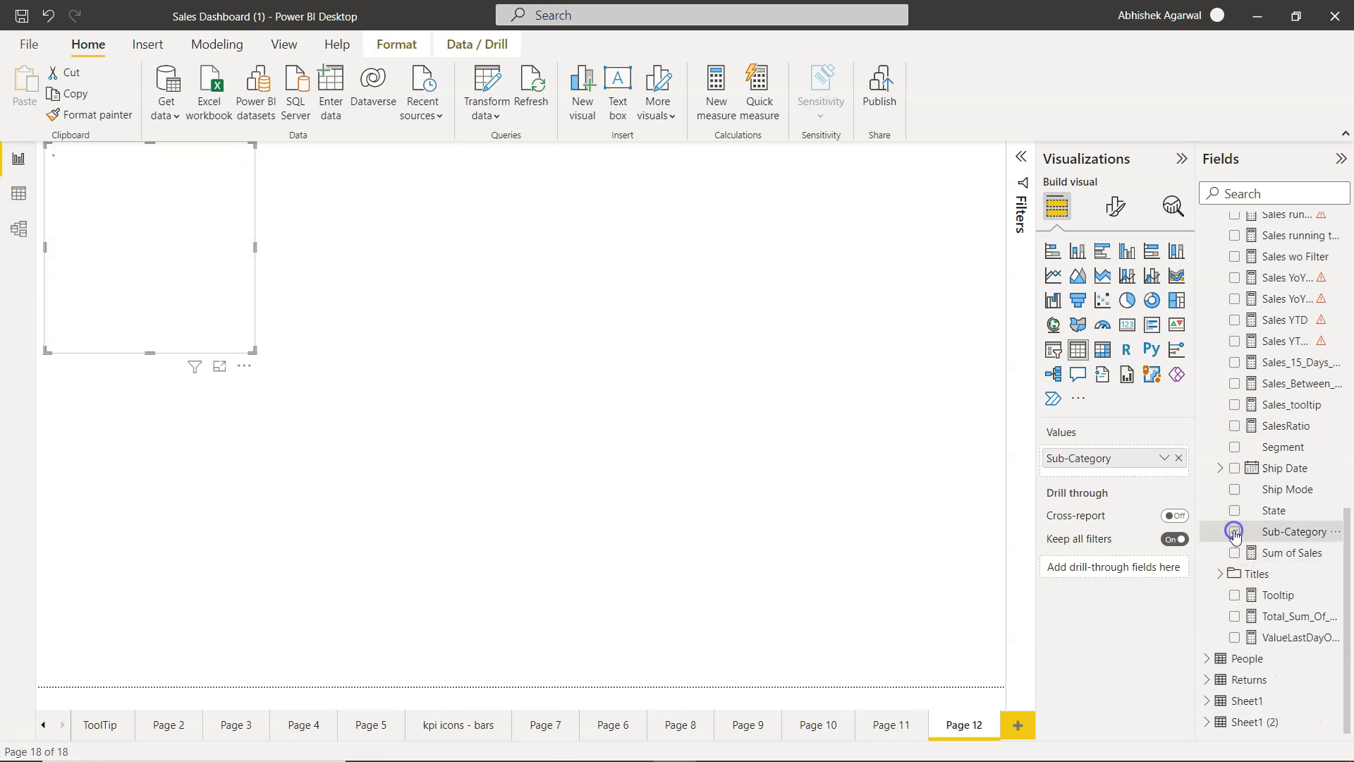
scroll(1233, 536, up, 10)
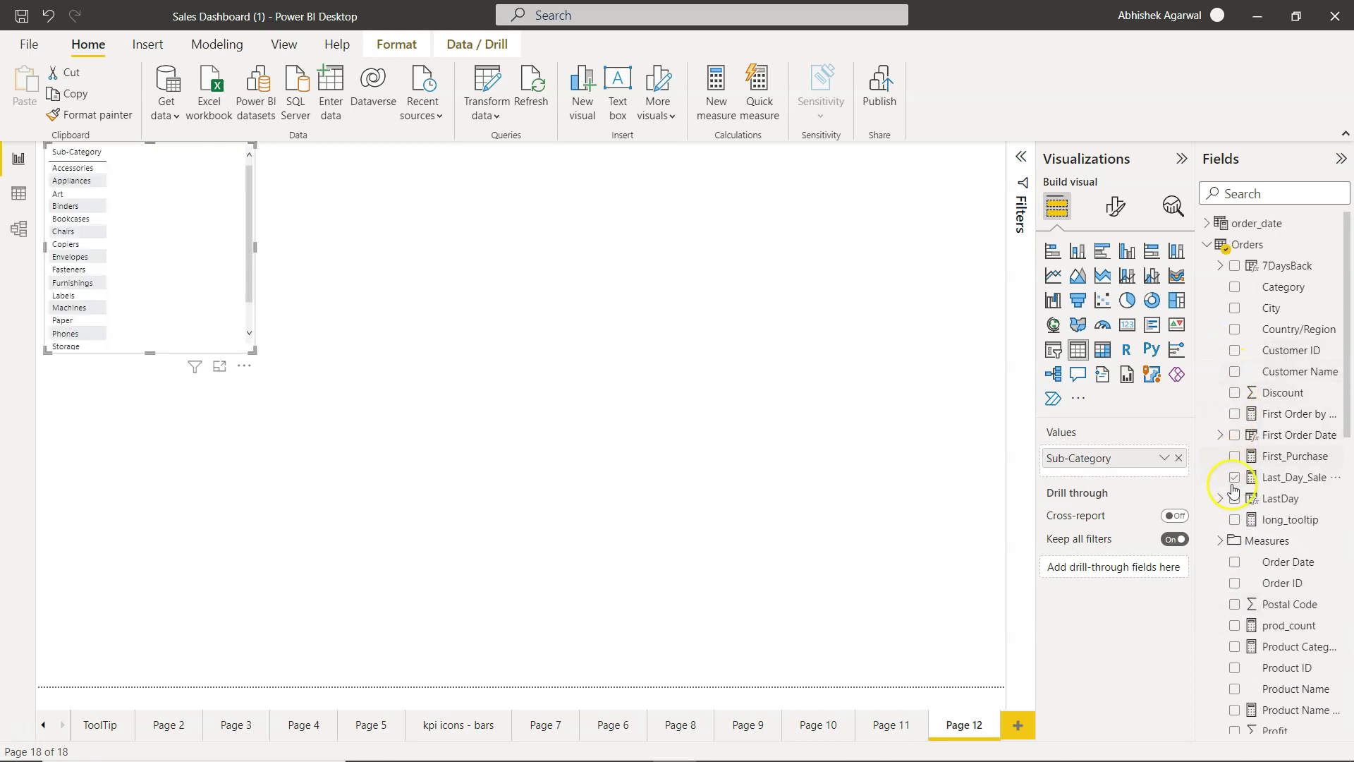
click(1234, 583)
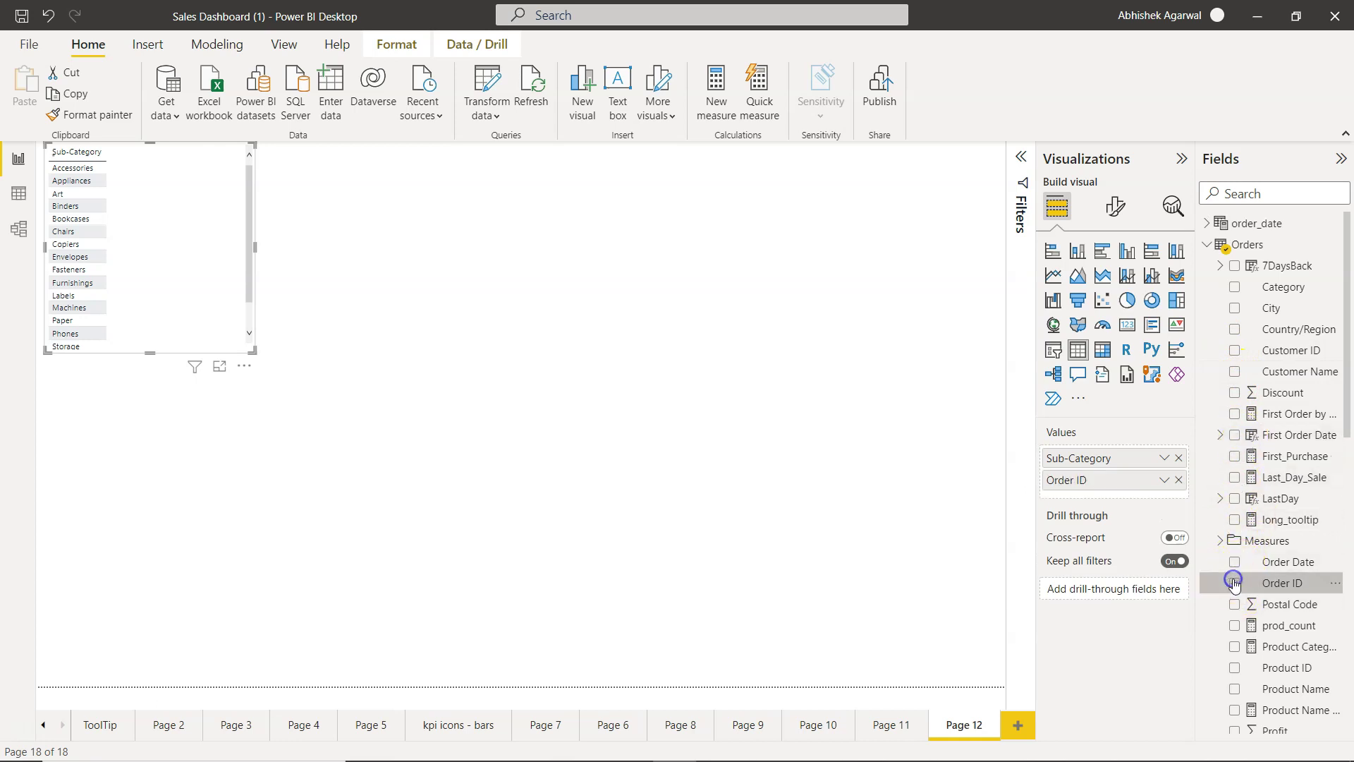
click(1165, 484)
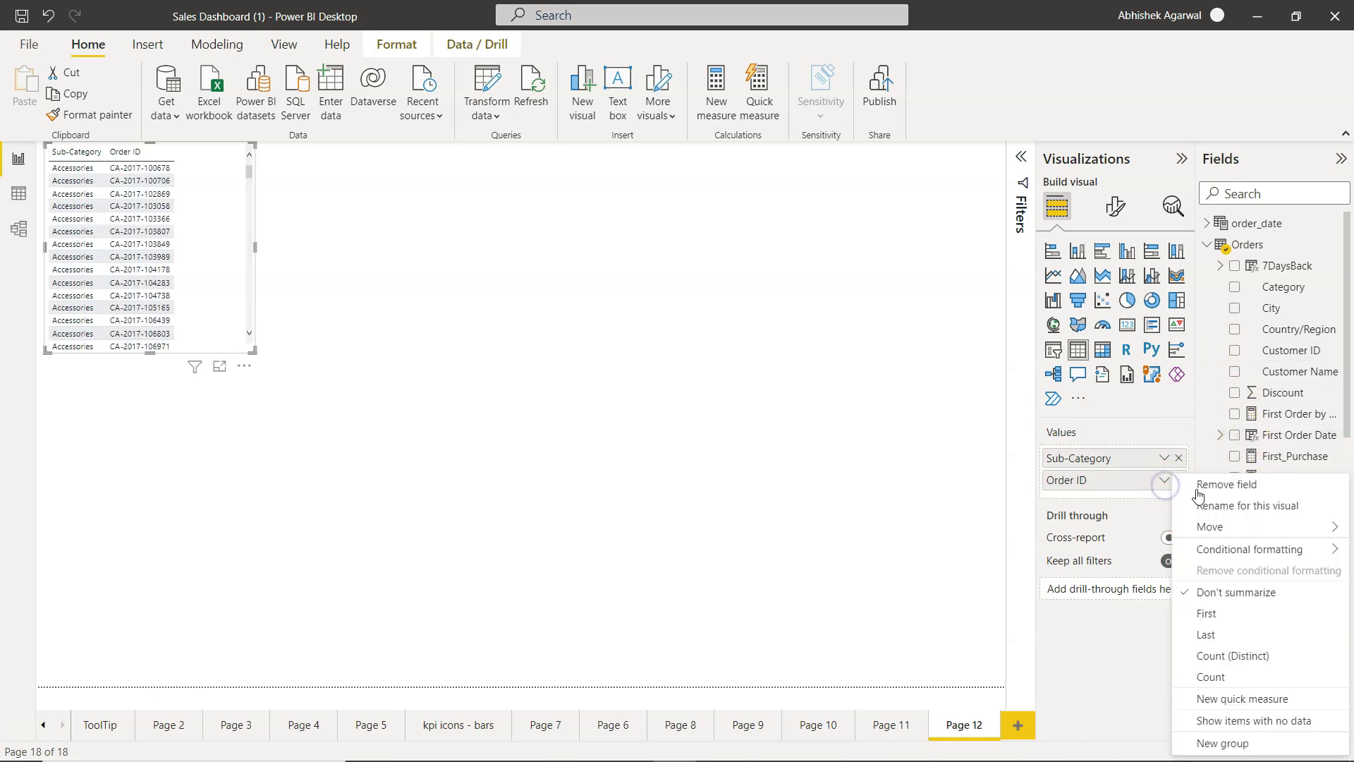
click(1268, 677)
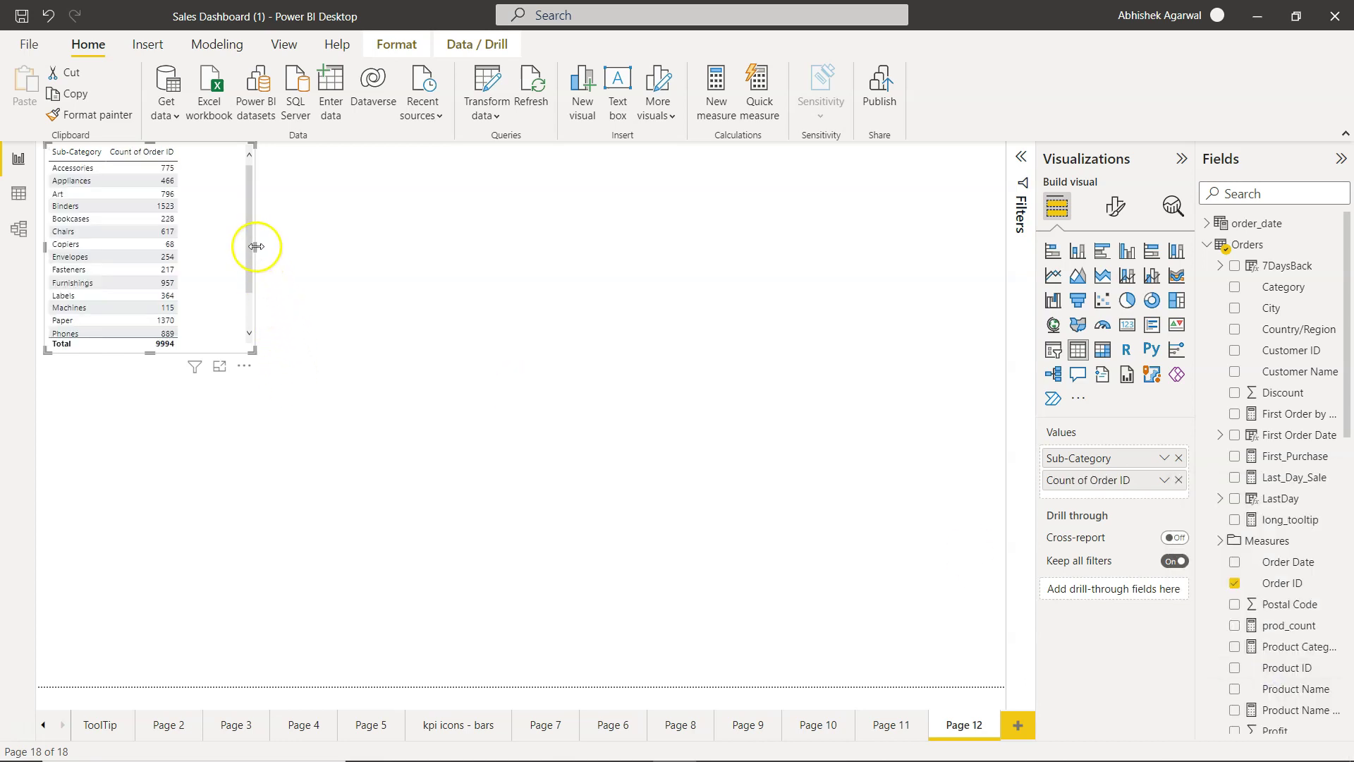
- Enlarge the table visual and make its column headers bold at font size 14
drag(256, 248, 369, 247)
drag(201, 357, 207, 420)
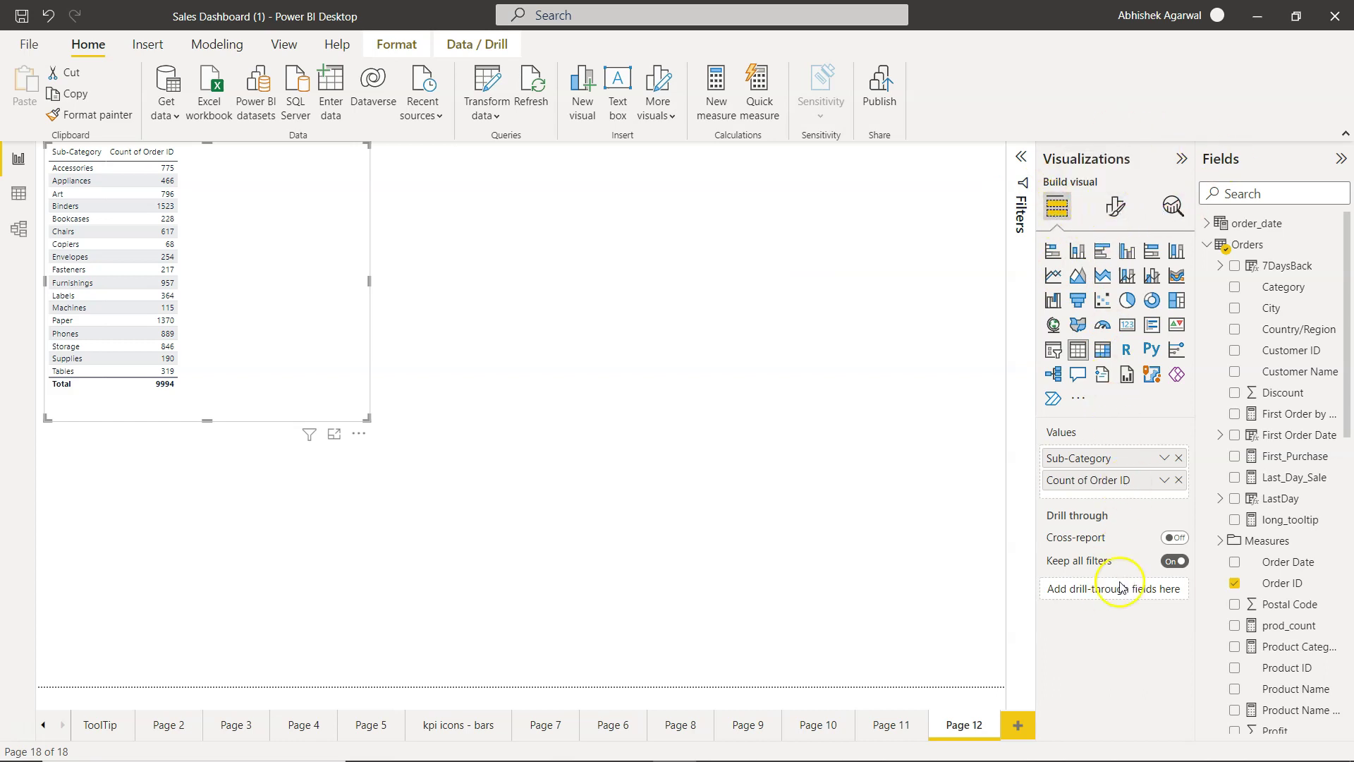
click(1114, 221)
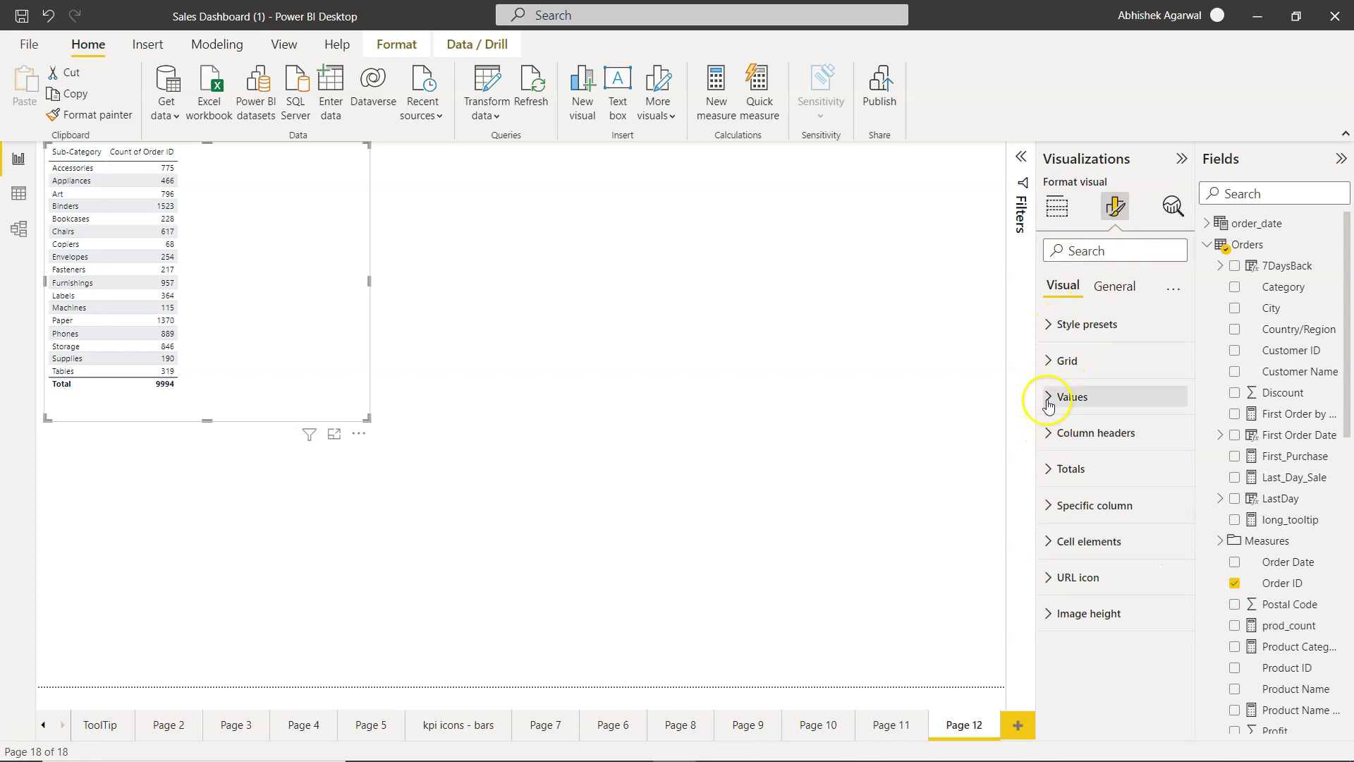
click(1044, 432)
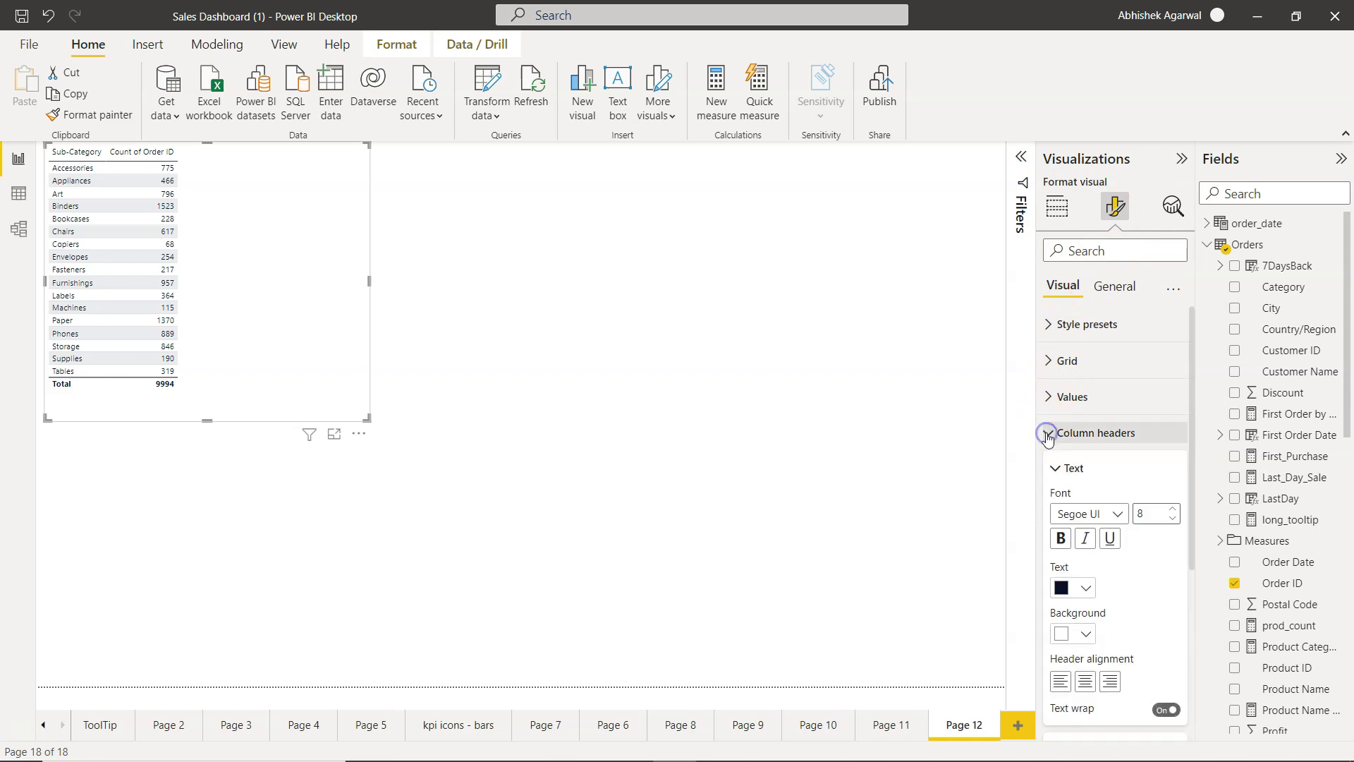
double_click(1142, 514)
text(14)
key(Return)
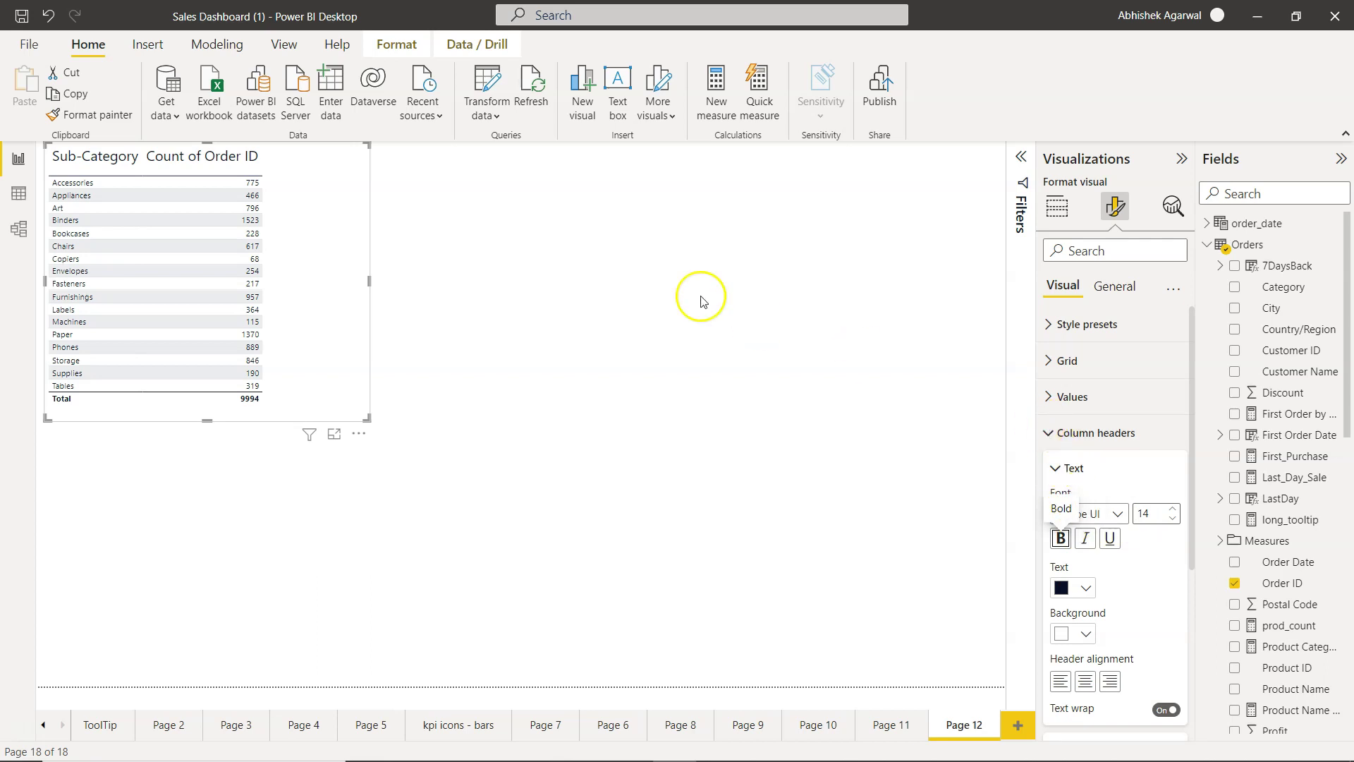
click(1066, 540)
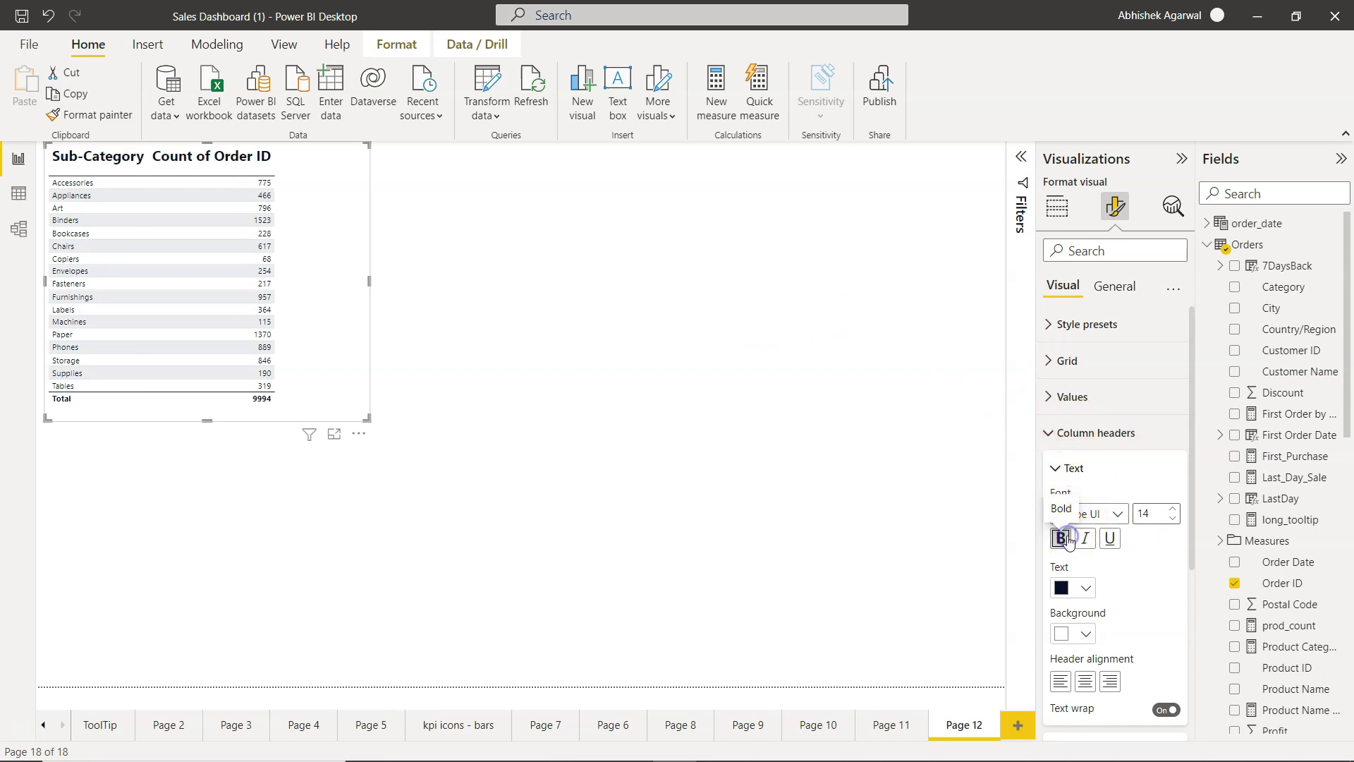
- Set values font size to 10, enlarge and centre the table, and widen Sub-Category
click(1050, 398)
double_click(1149, 477)
text(10)
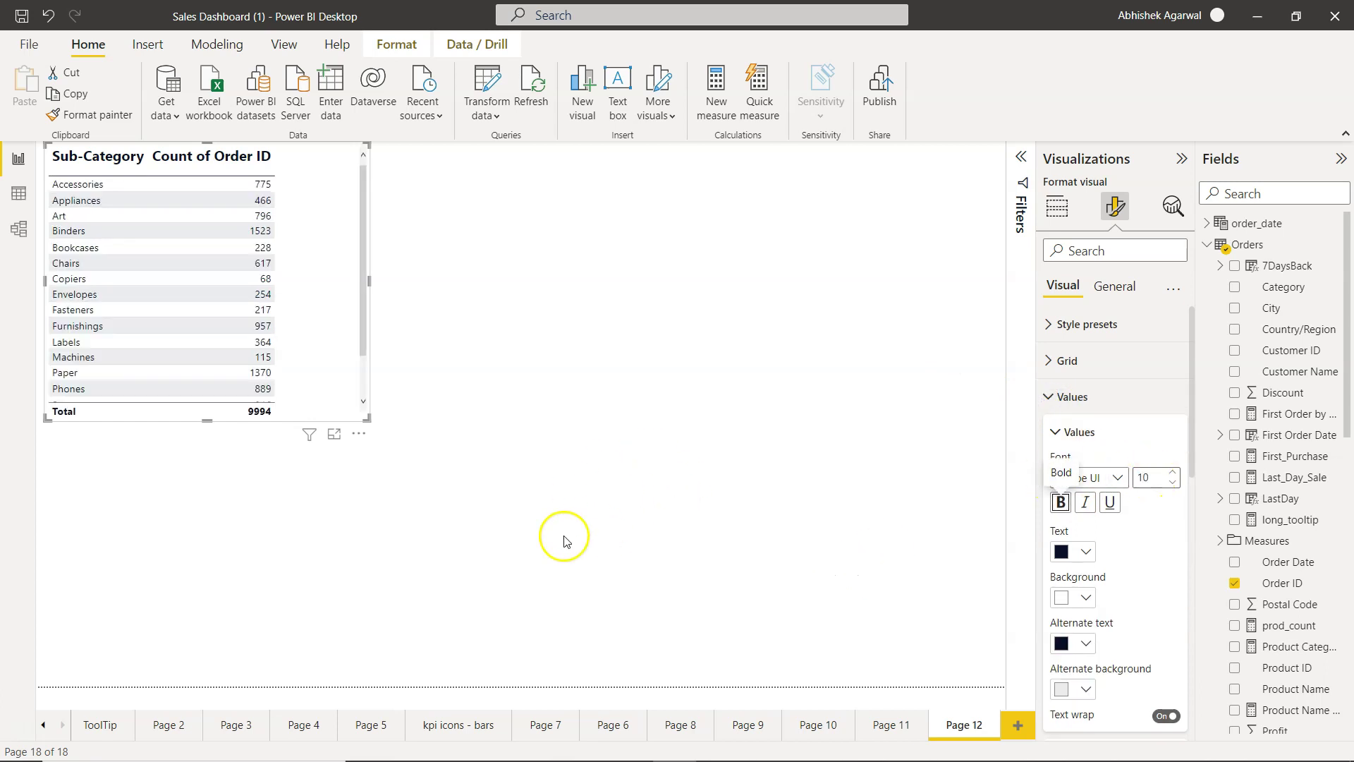
drag(362, 408, 514, 574)
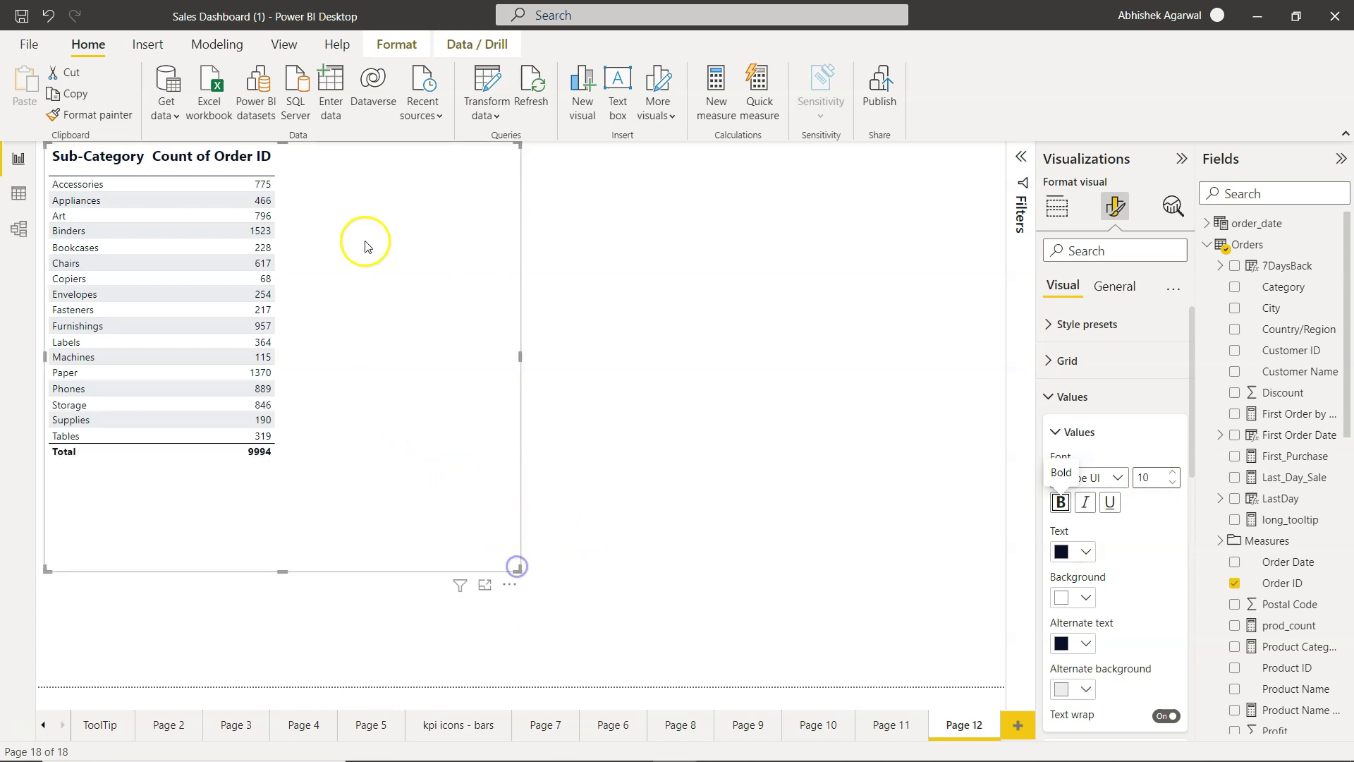
drag(363, 242, 603, 348)
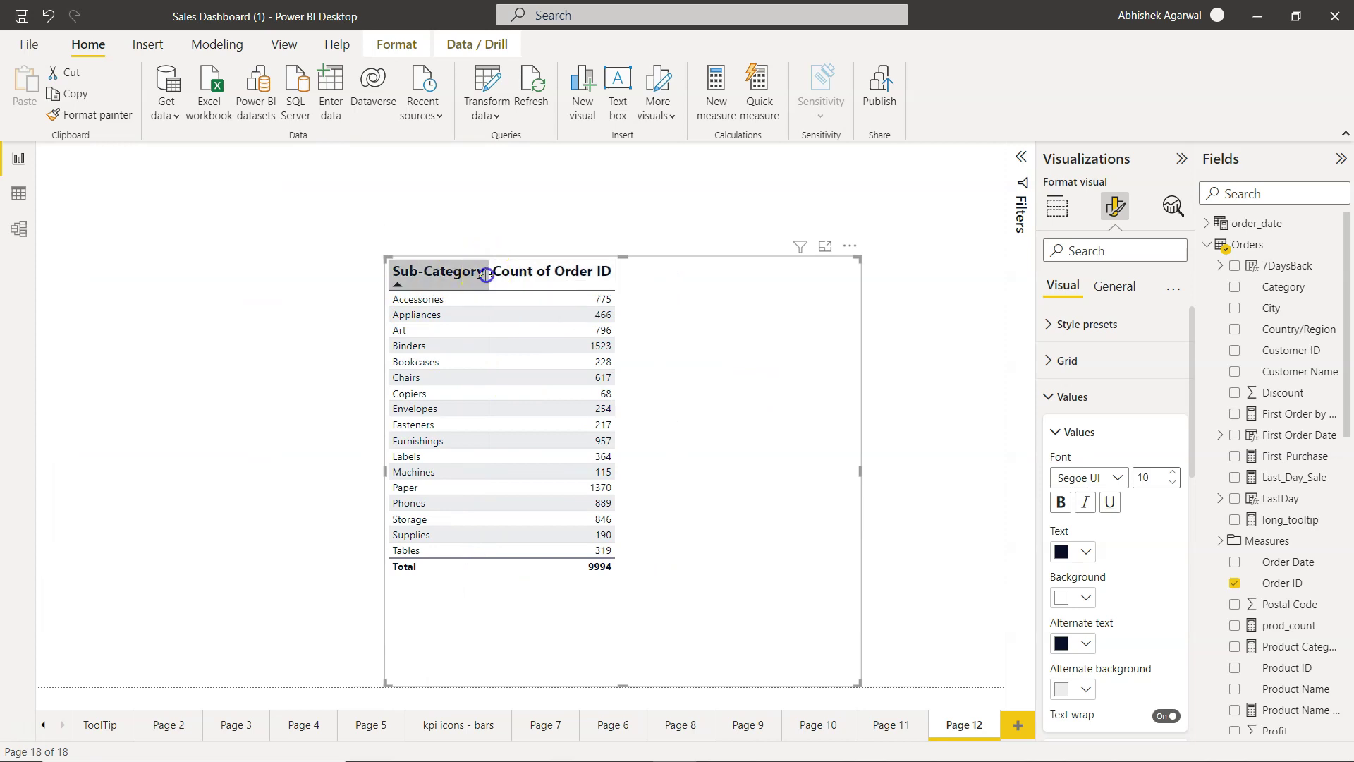
drag(489, 276, 539, 277)
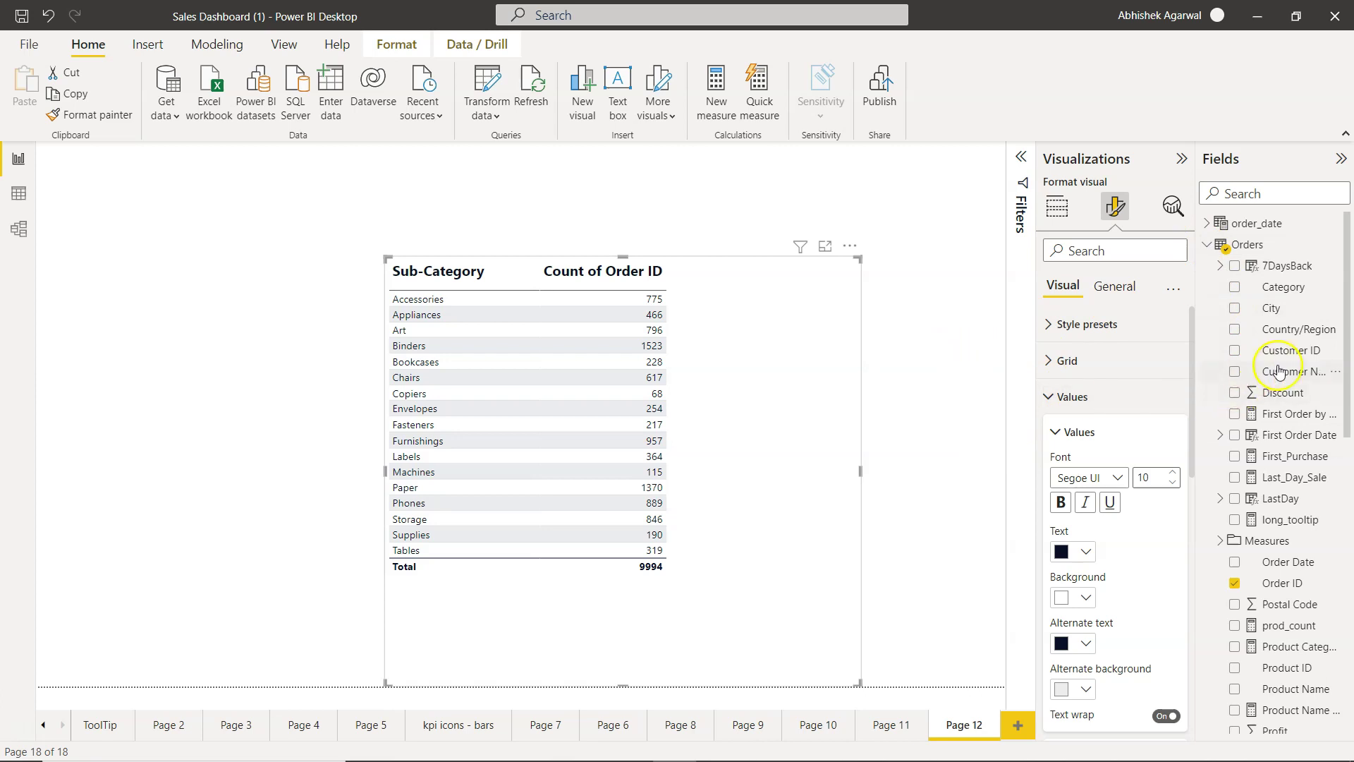
- Place a Segment slicer right of the table, try selecting Corporate, then reselect the table
scroll(1287, 458, down, 4)
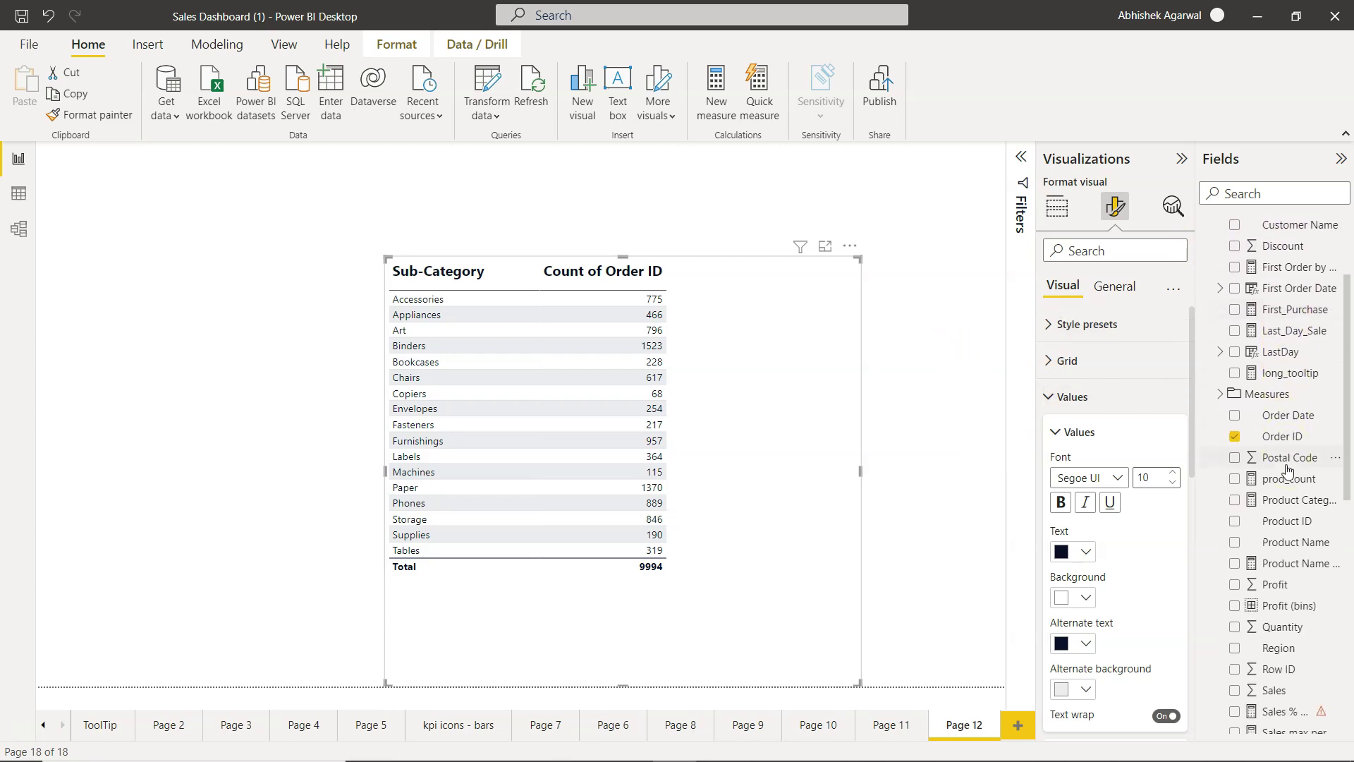
scroll(1287, 469, down, 4)
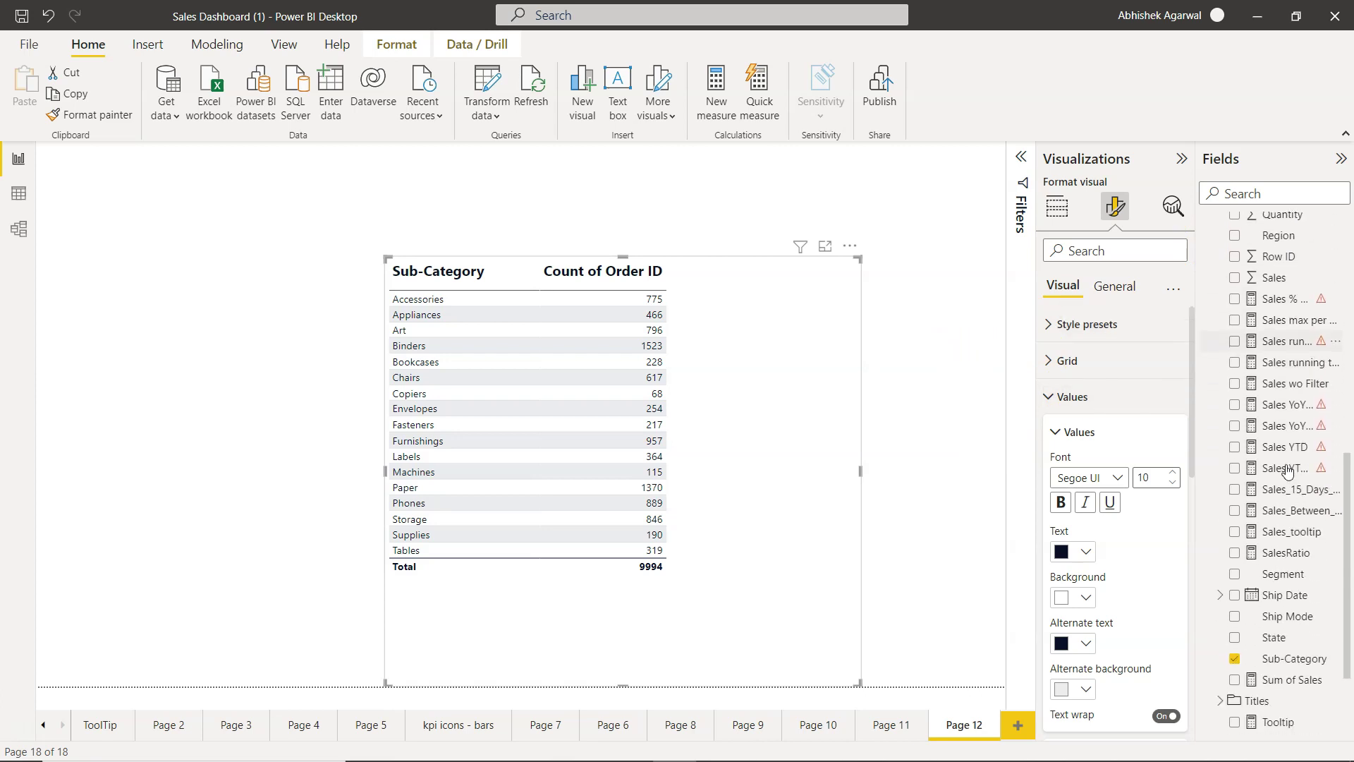
drag(1280, 572, 956, 423)
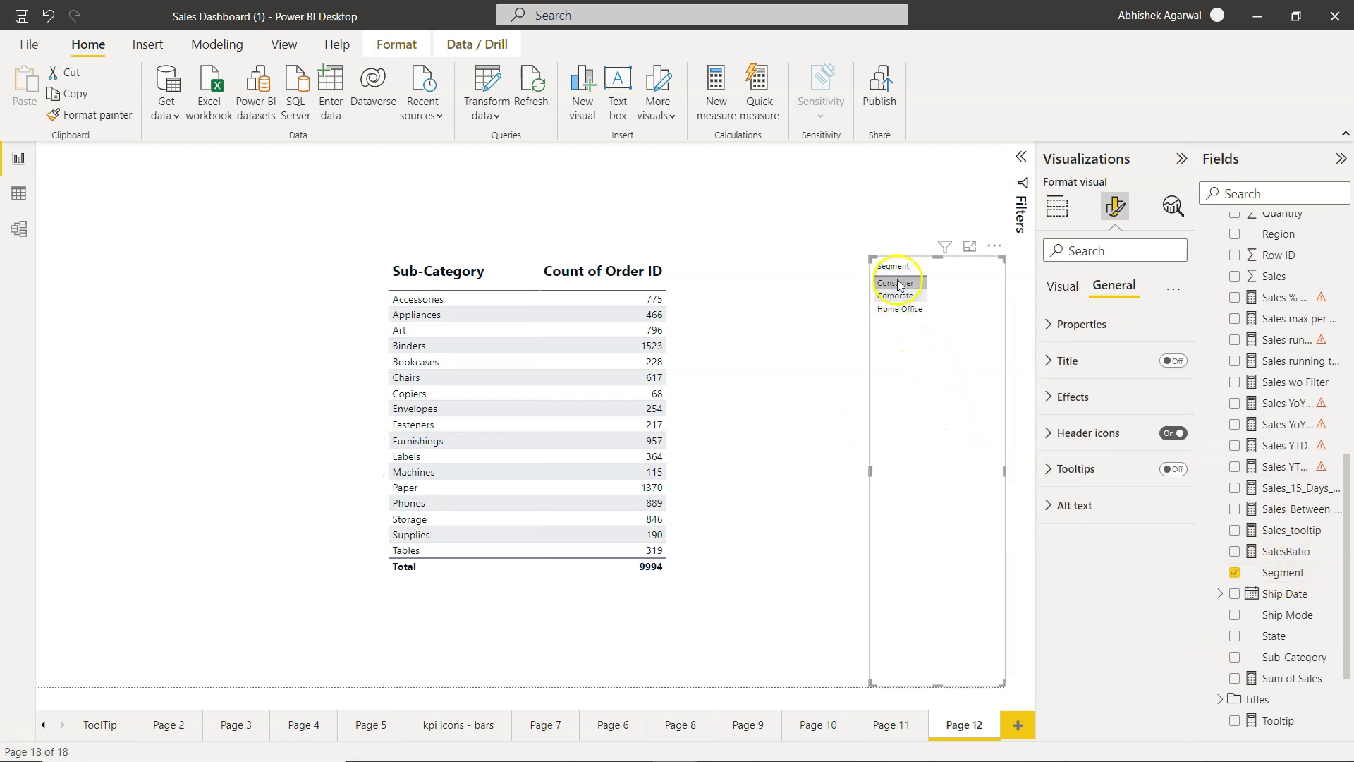
click(908, 313)
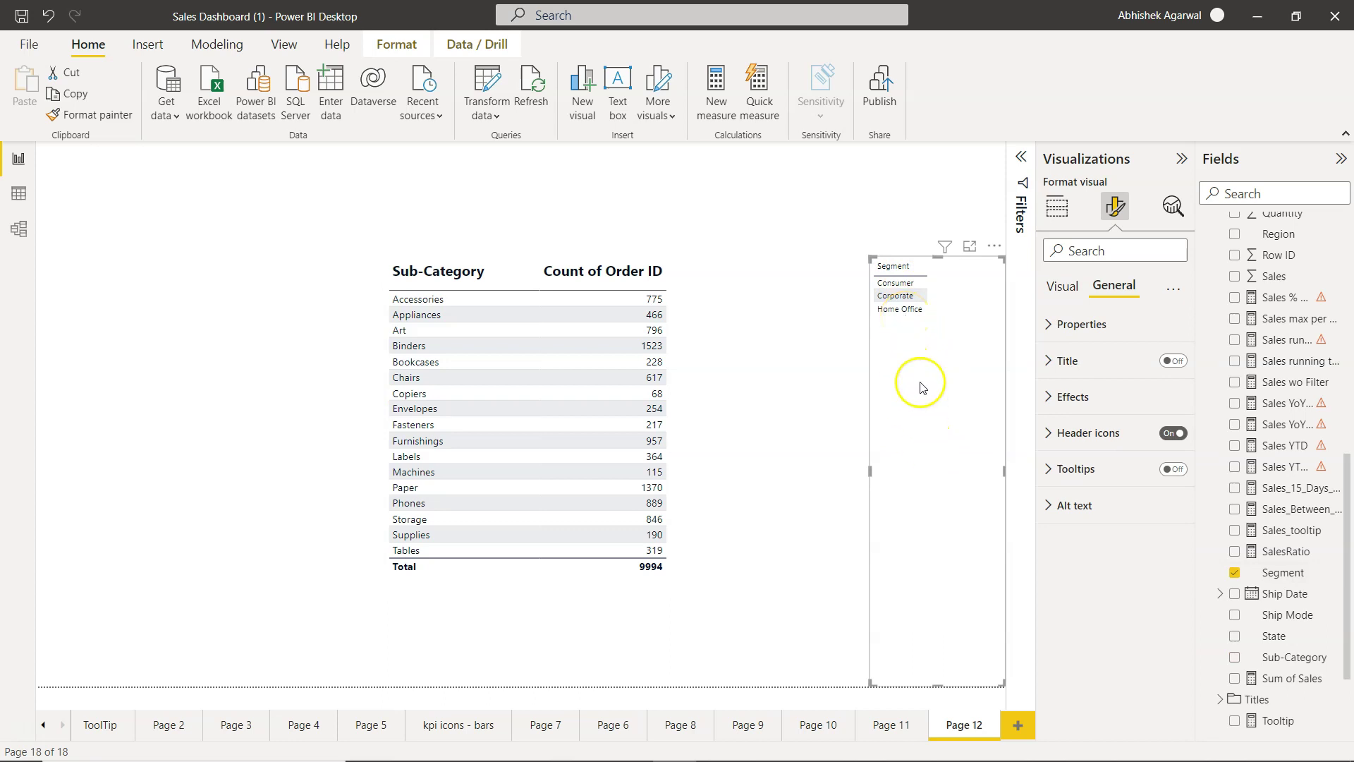
click(897, 296)
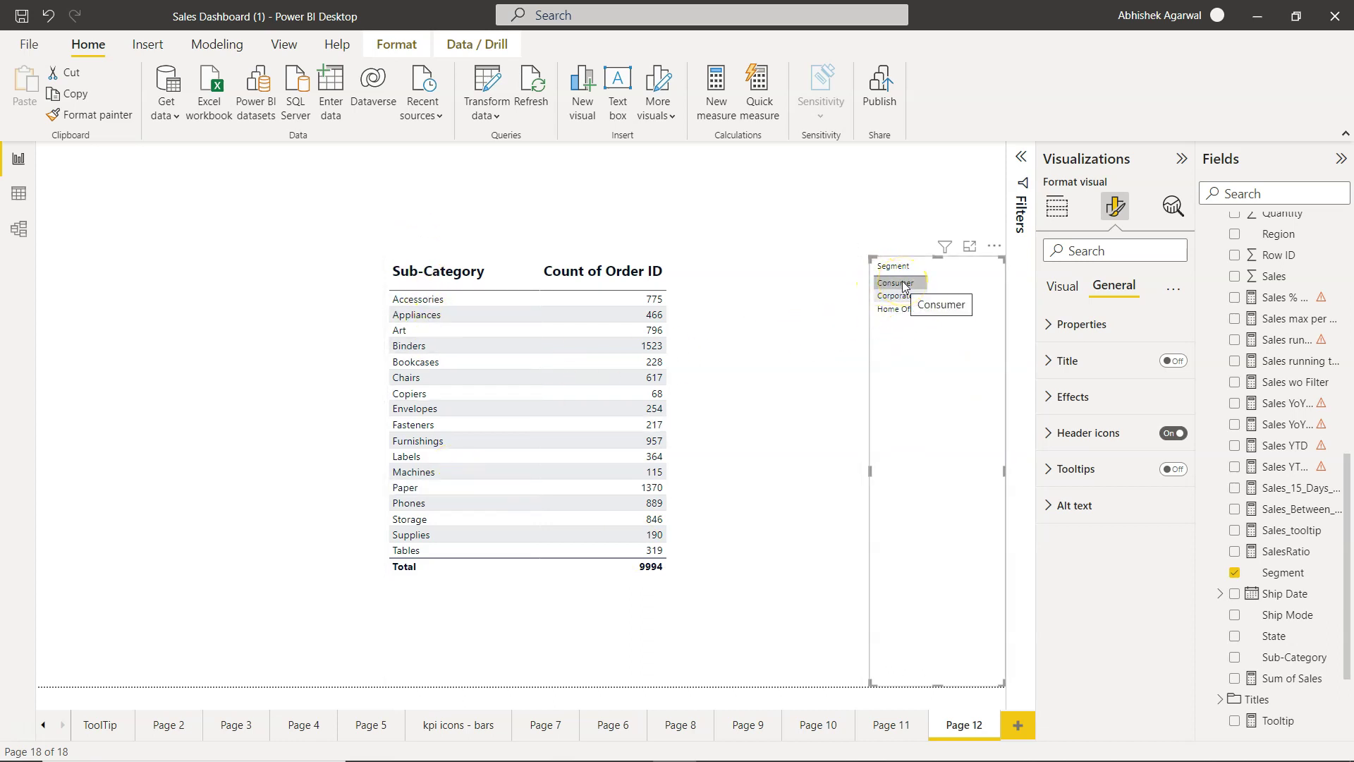
click(740, 397)
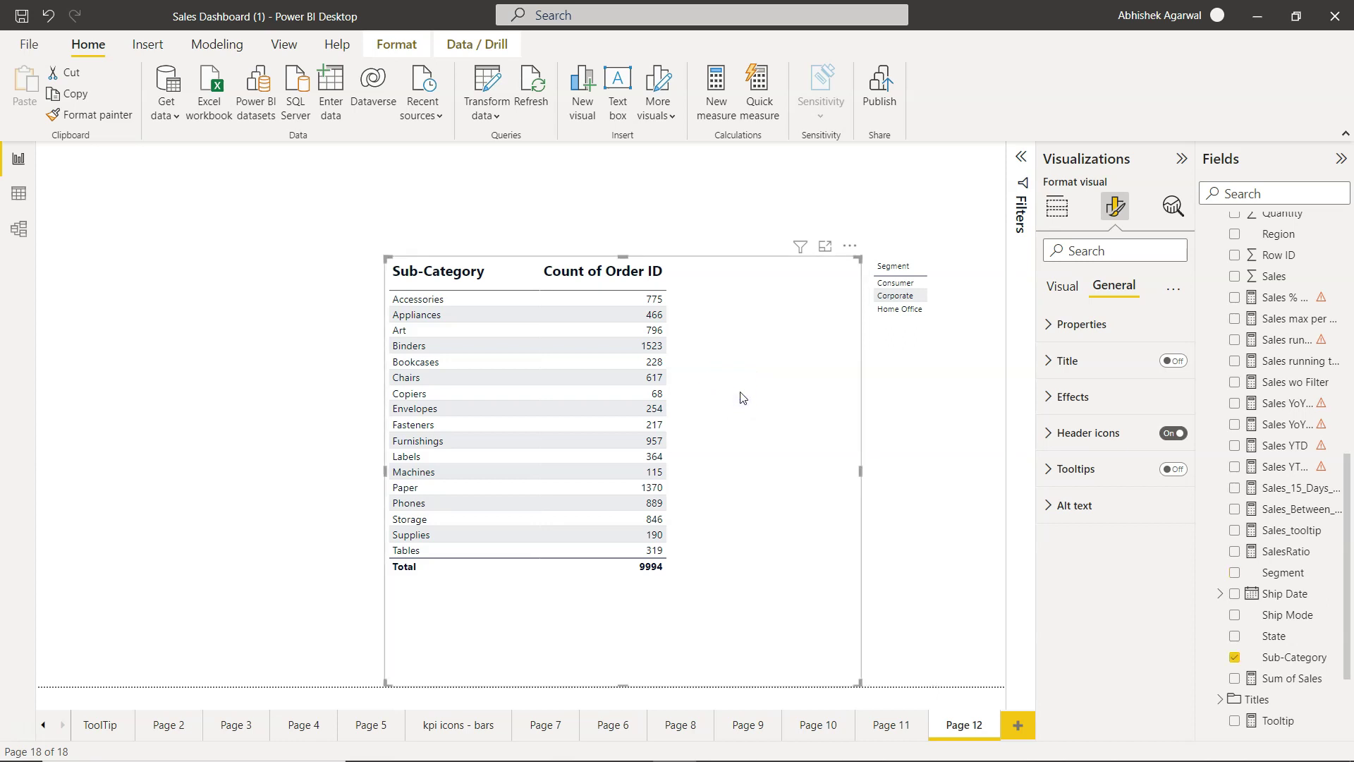
- Create measure Cosumer_Orders = CALCULATE(COUNT(Orders[Order ID]),FILTER(Orders,Orders[Segment] = "Consumer"))
click(724, 105)
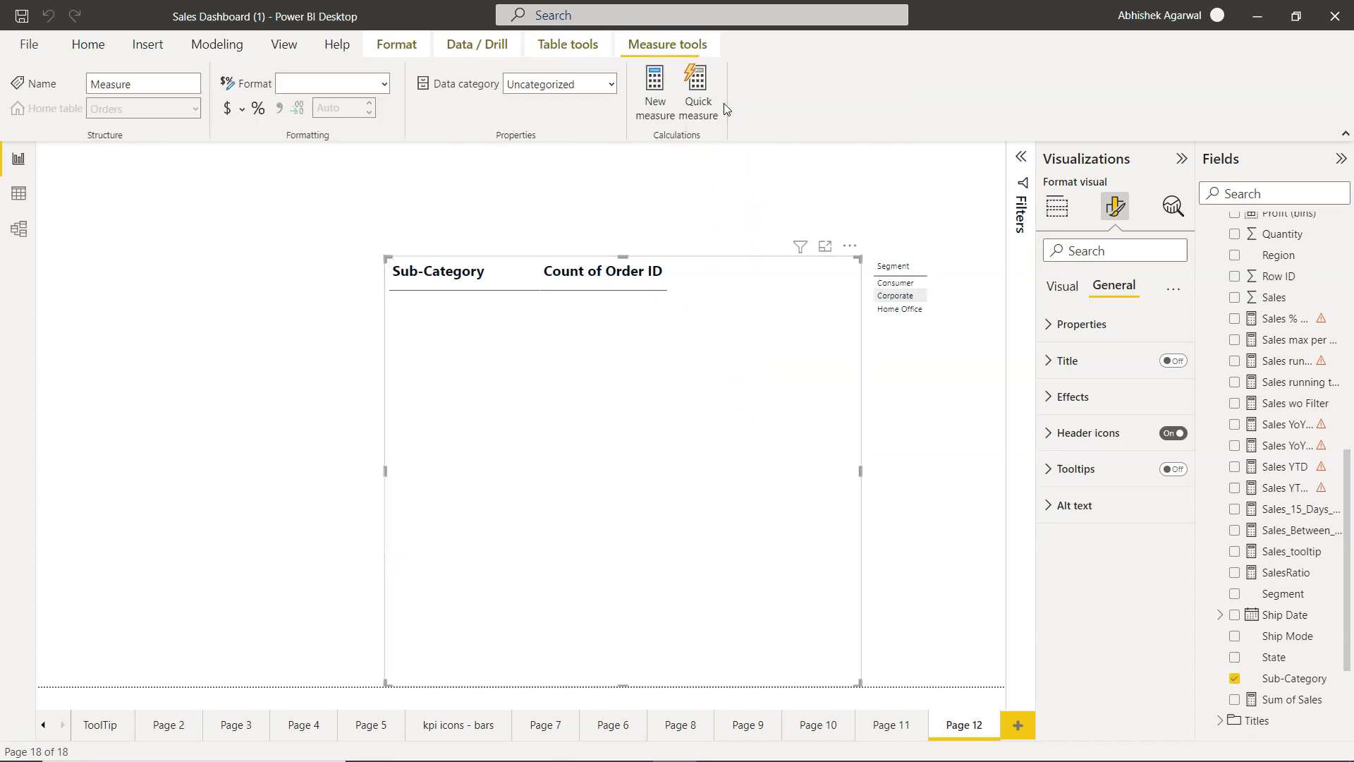
text(C)
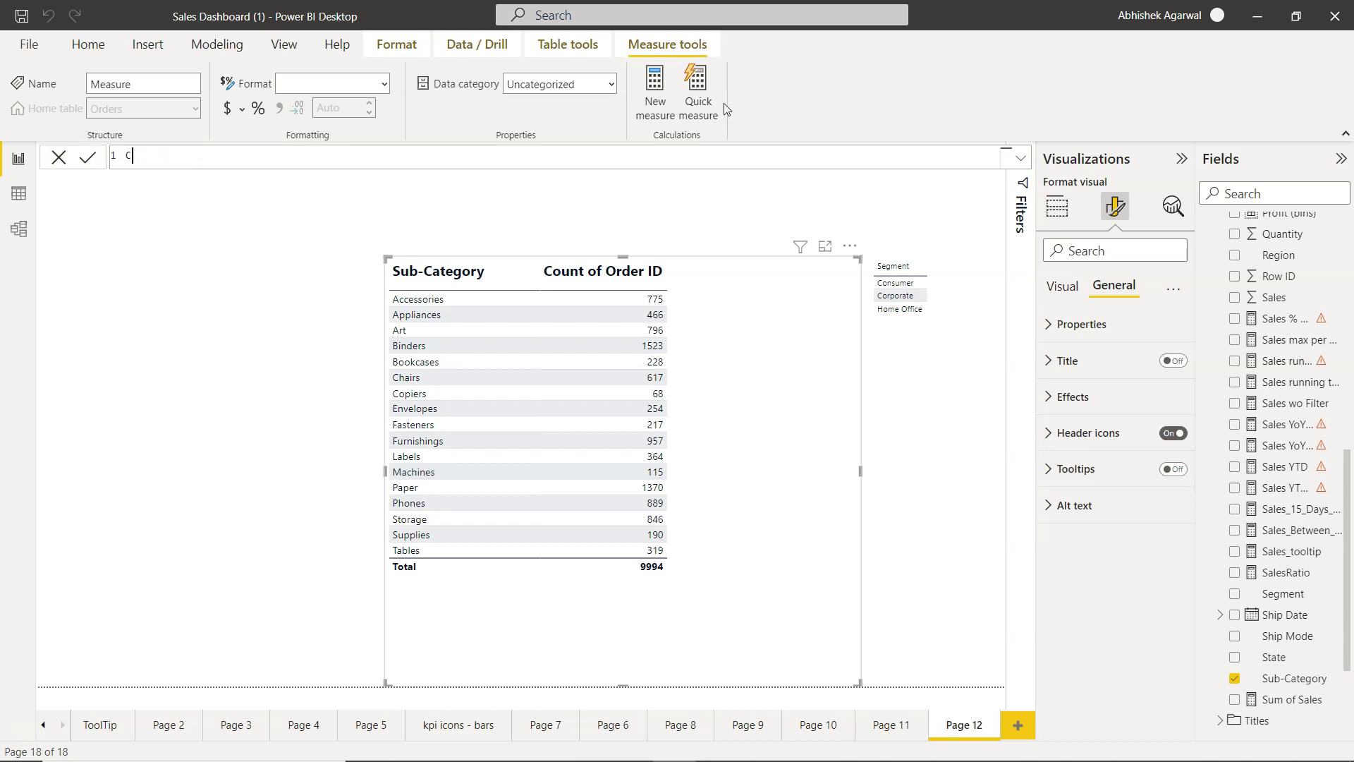
text(osumer_Orders = CALCULATE()
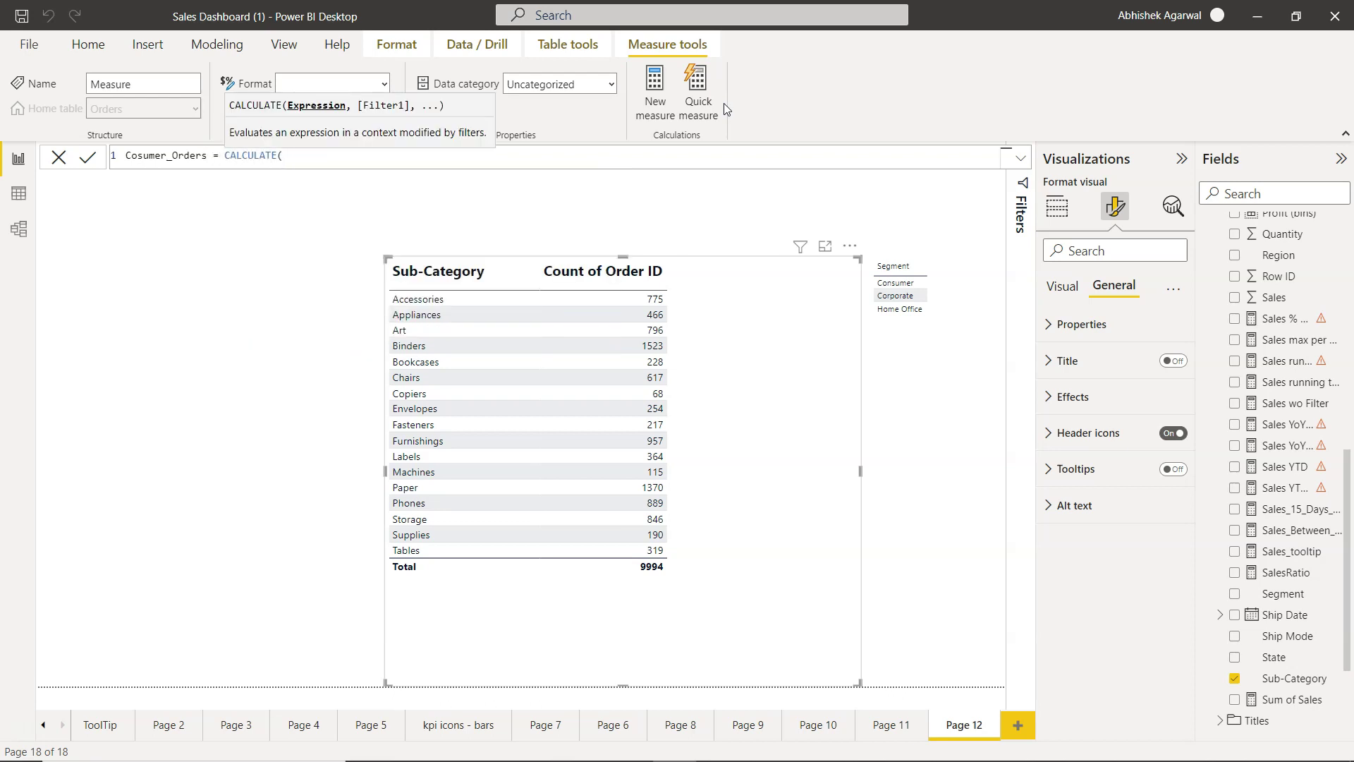
text(COUNT()
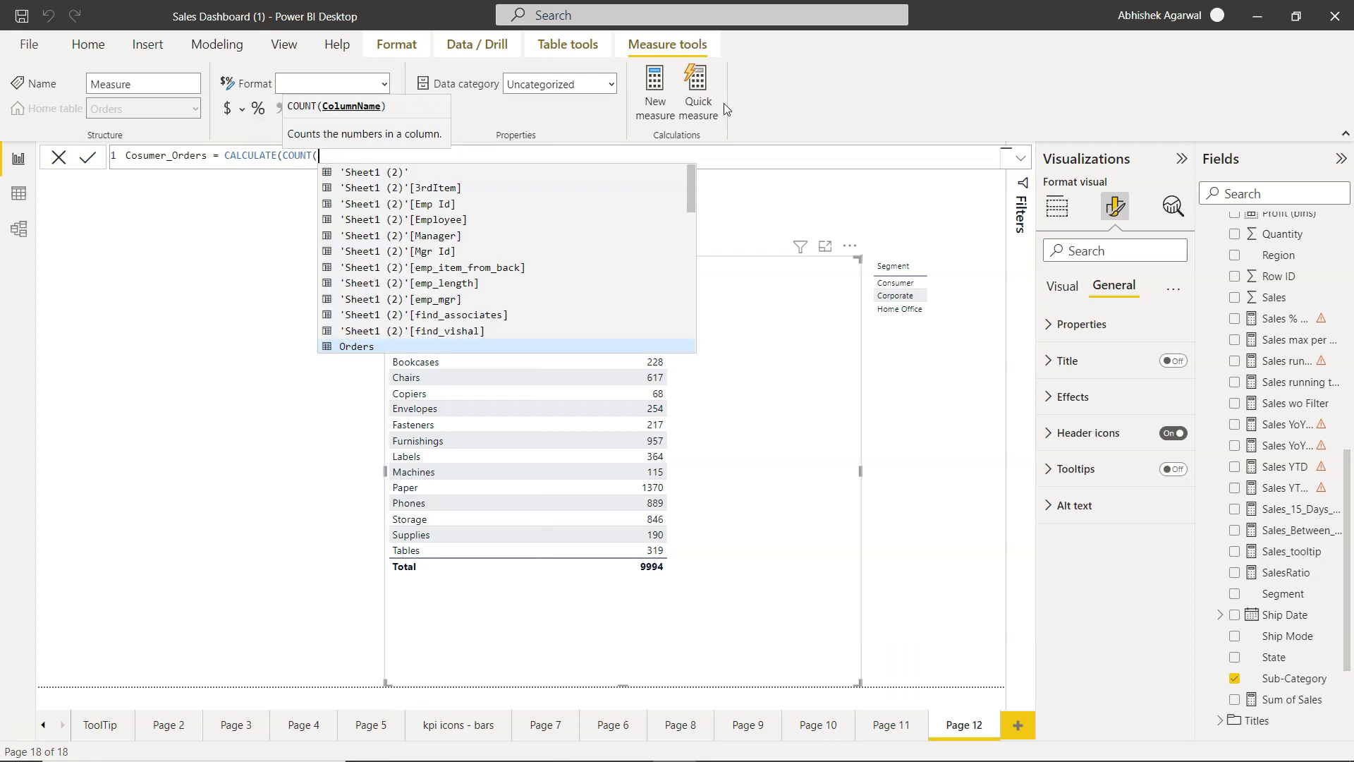
text(ord)
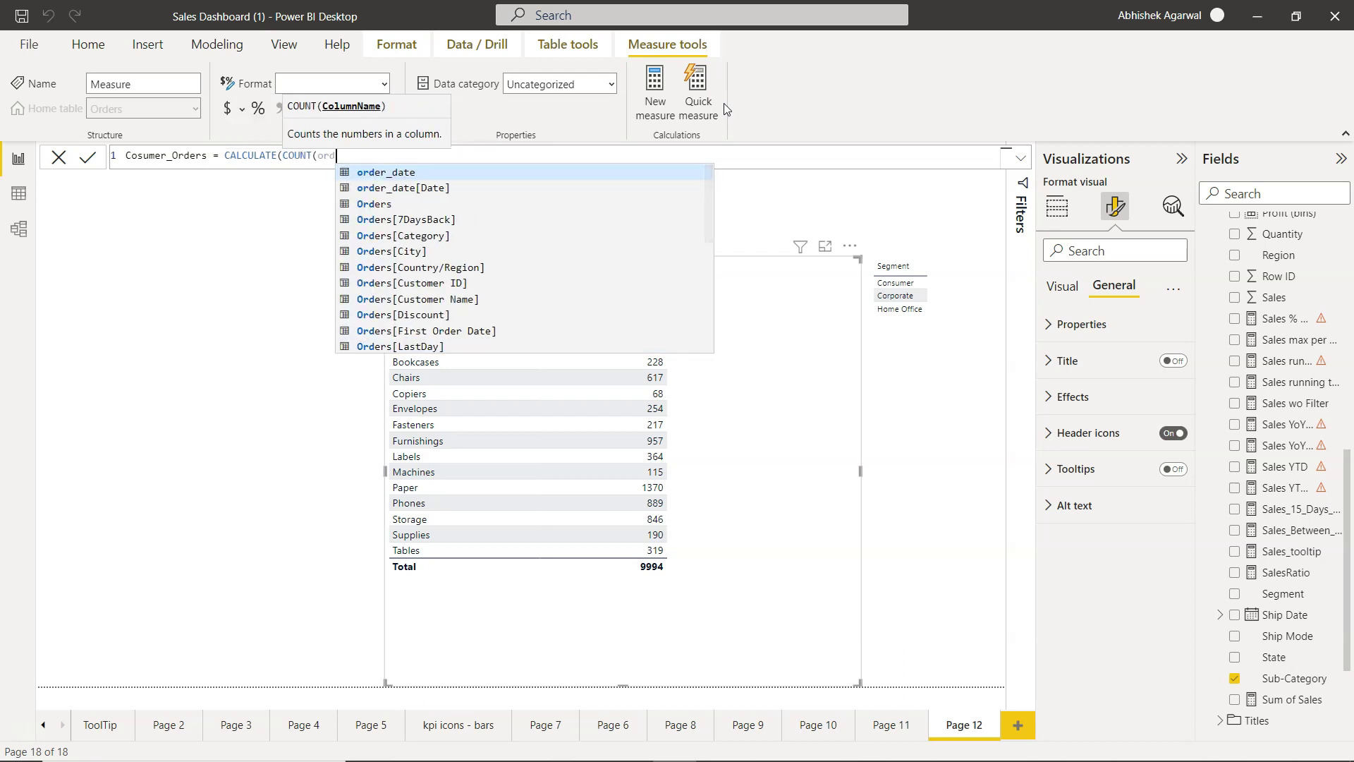
key(Down)
key(Down)
key(Down)
key(Down)
key(Down)
key(Down)
key(Down)
key(Down)
key(Down)
key(Down)
key(Down)
key(Down)
key(Down)
key(Down)
key(Down)
key(Down)
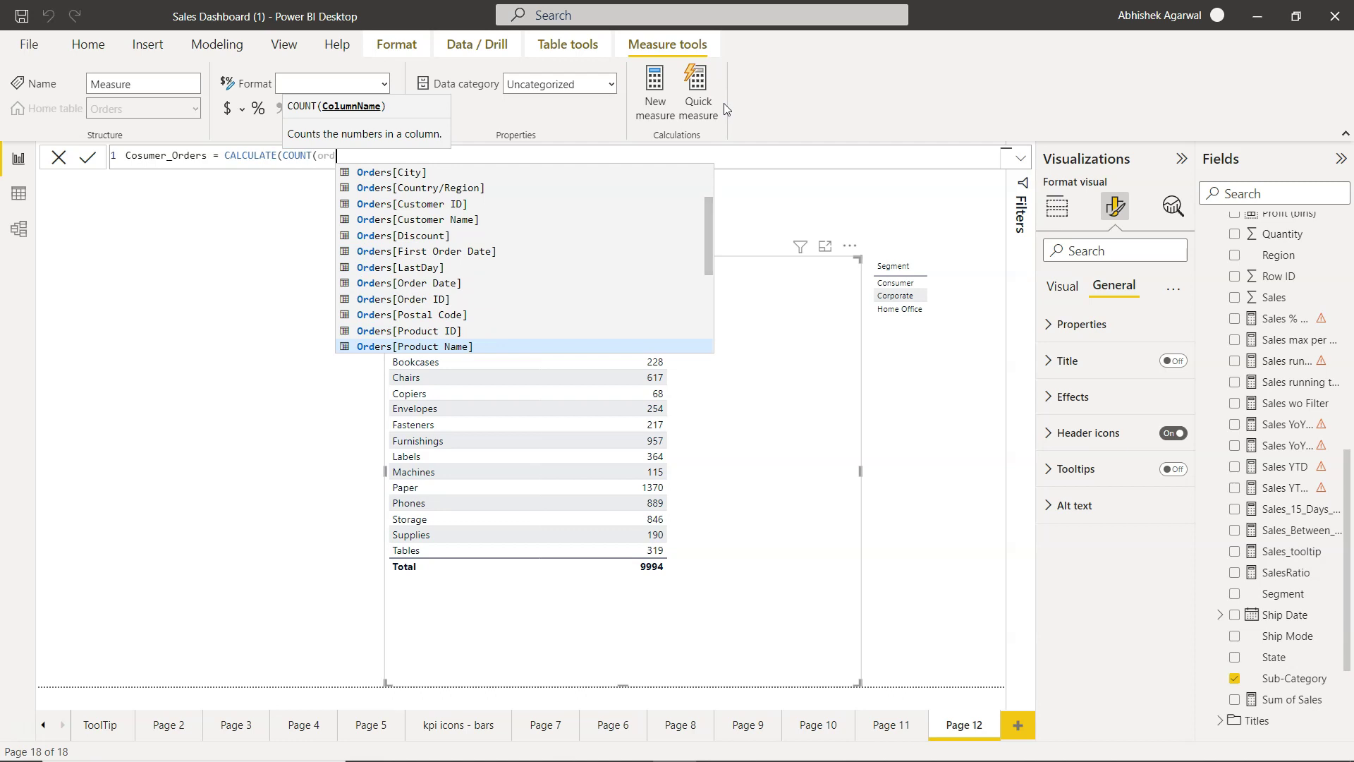
key(Up)
key(Up)
key(Up)
key(Tab)
text())
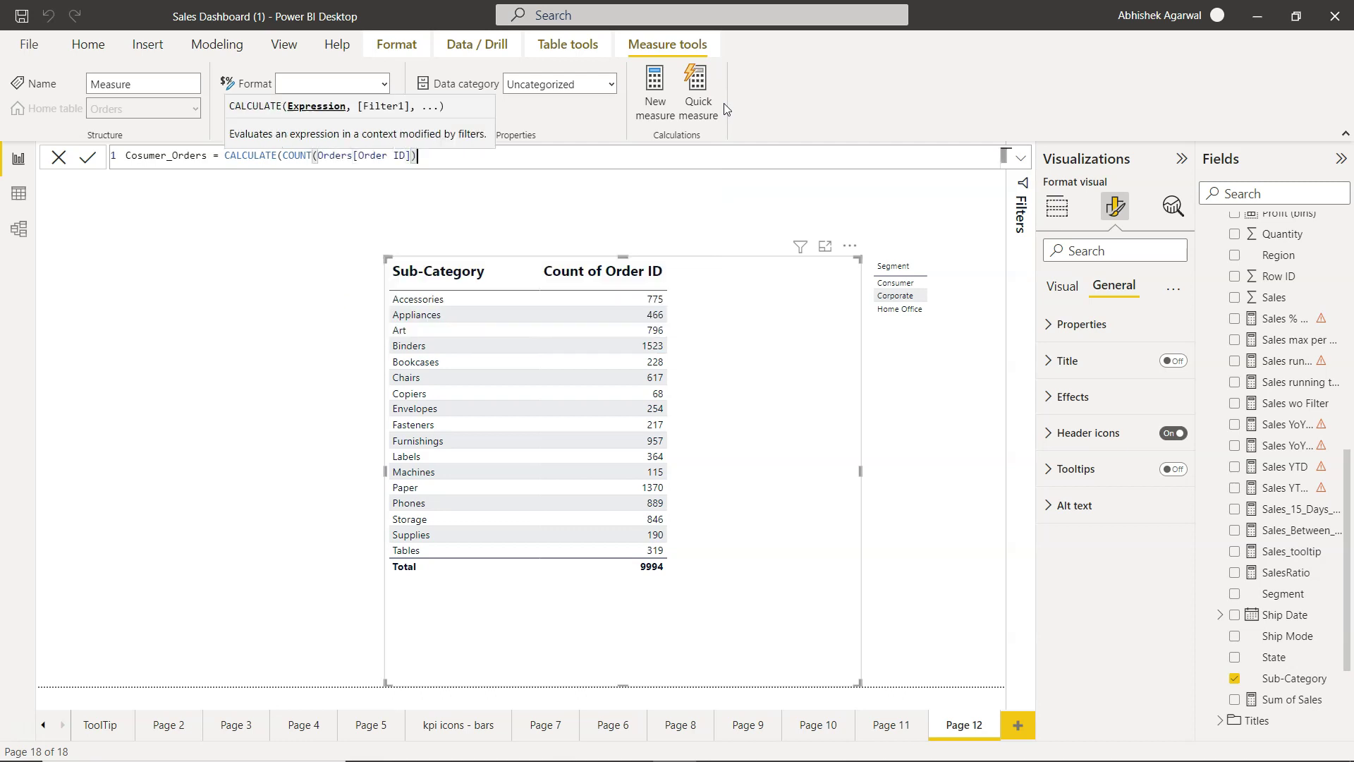
text(,)
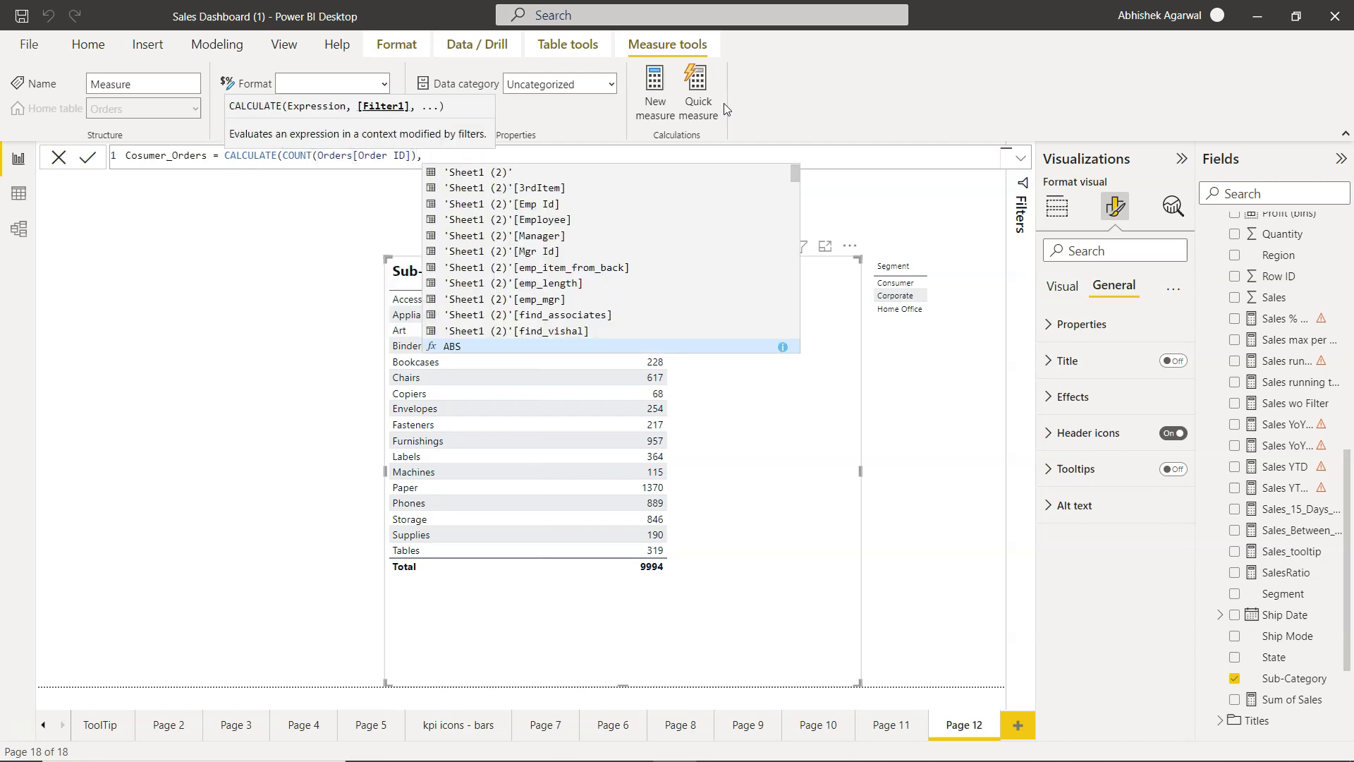
text(FILT)
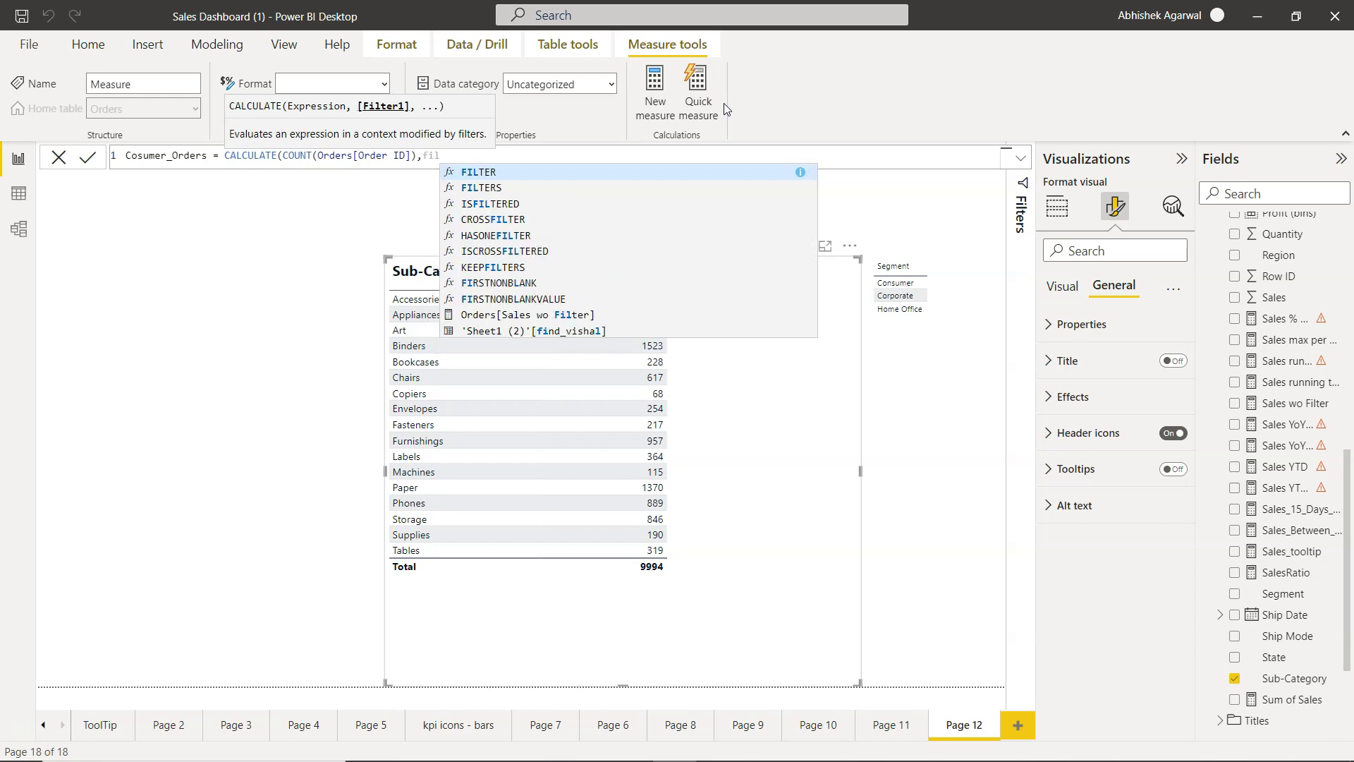
key(Tab)
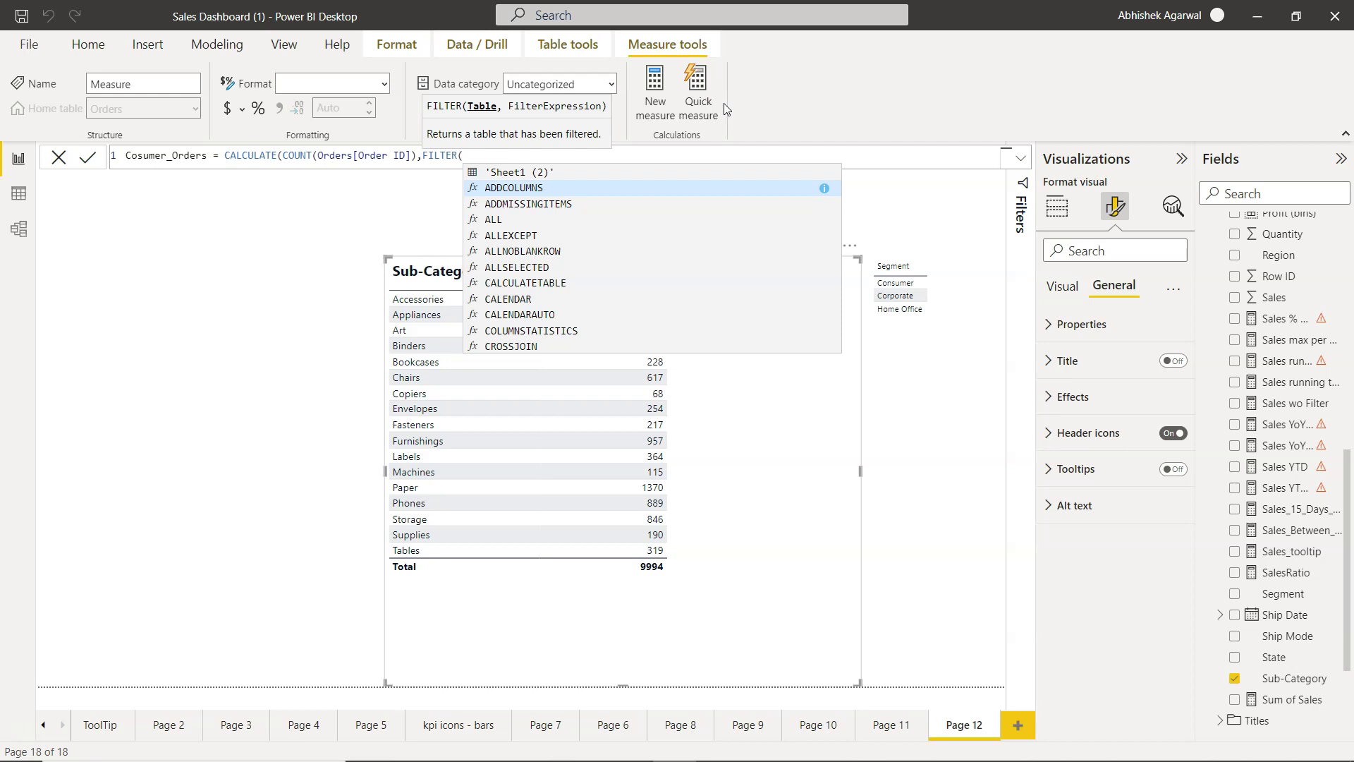
text(ord)
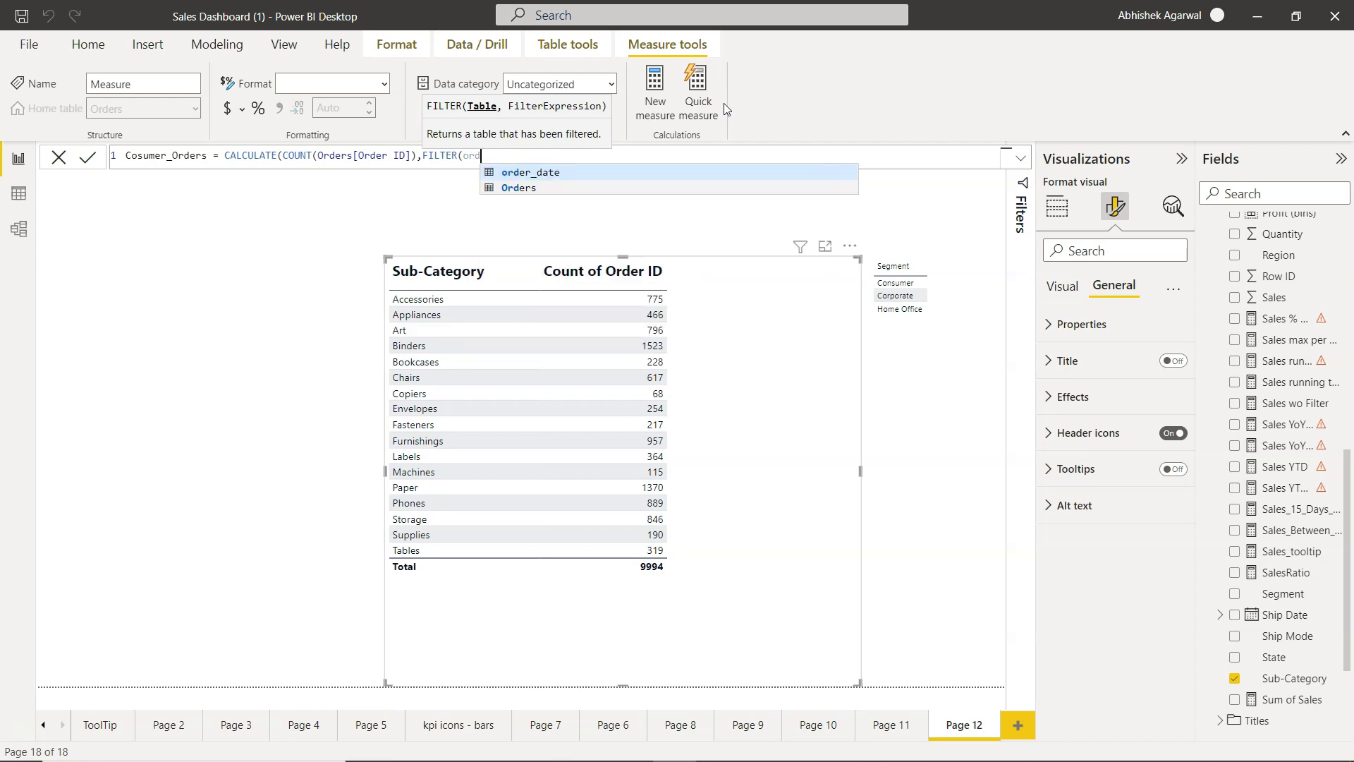
text(ers)
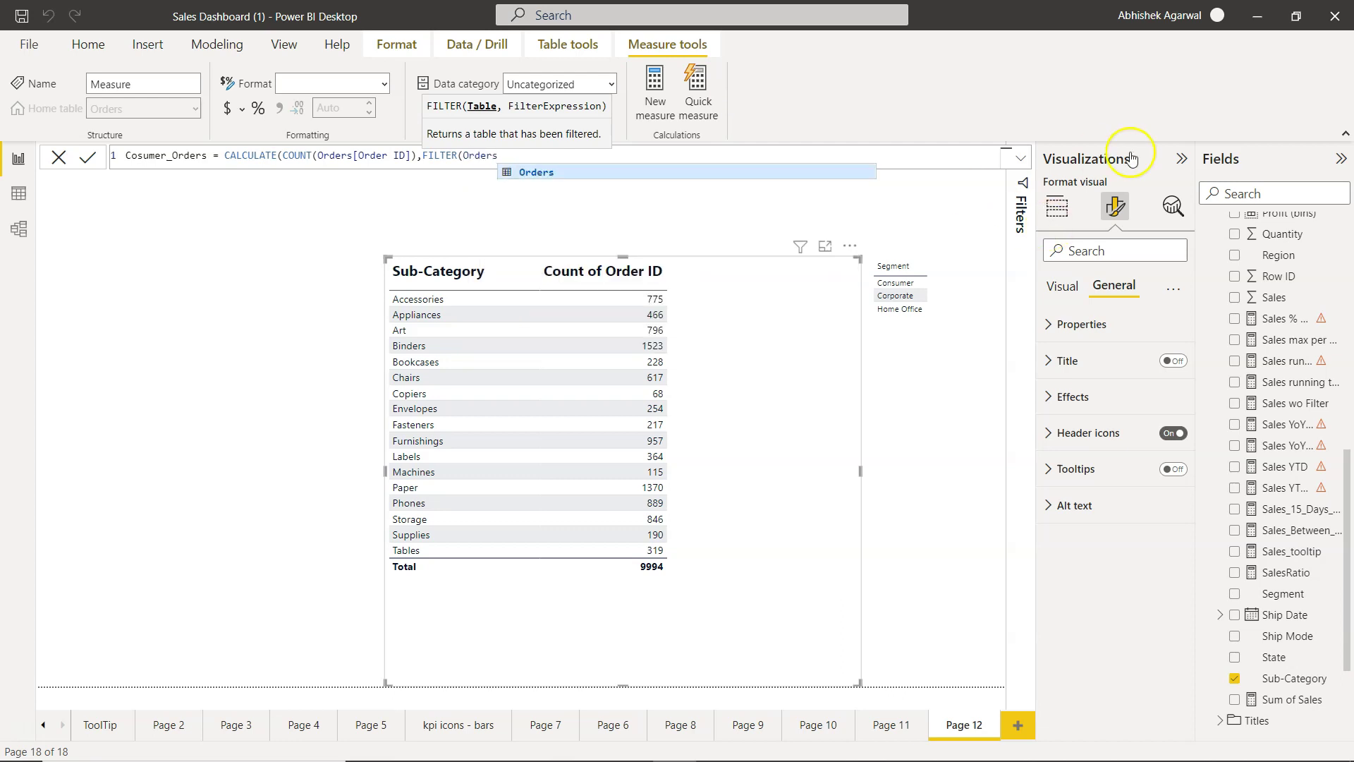
scroll(1285, 365, up, 12)
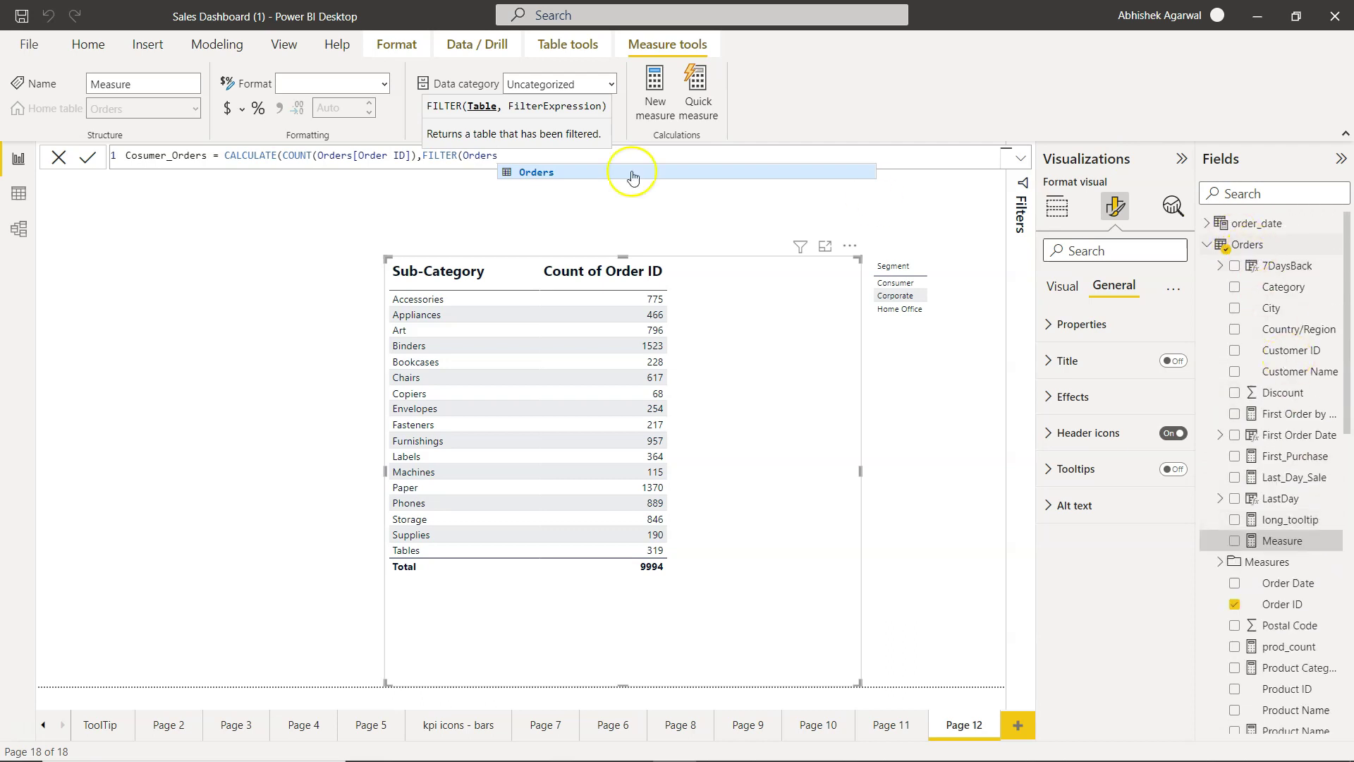
text(,)
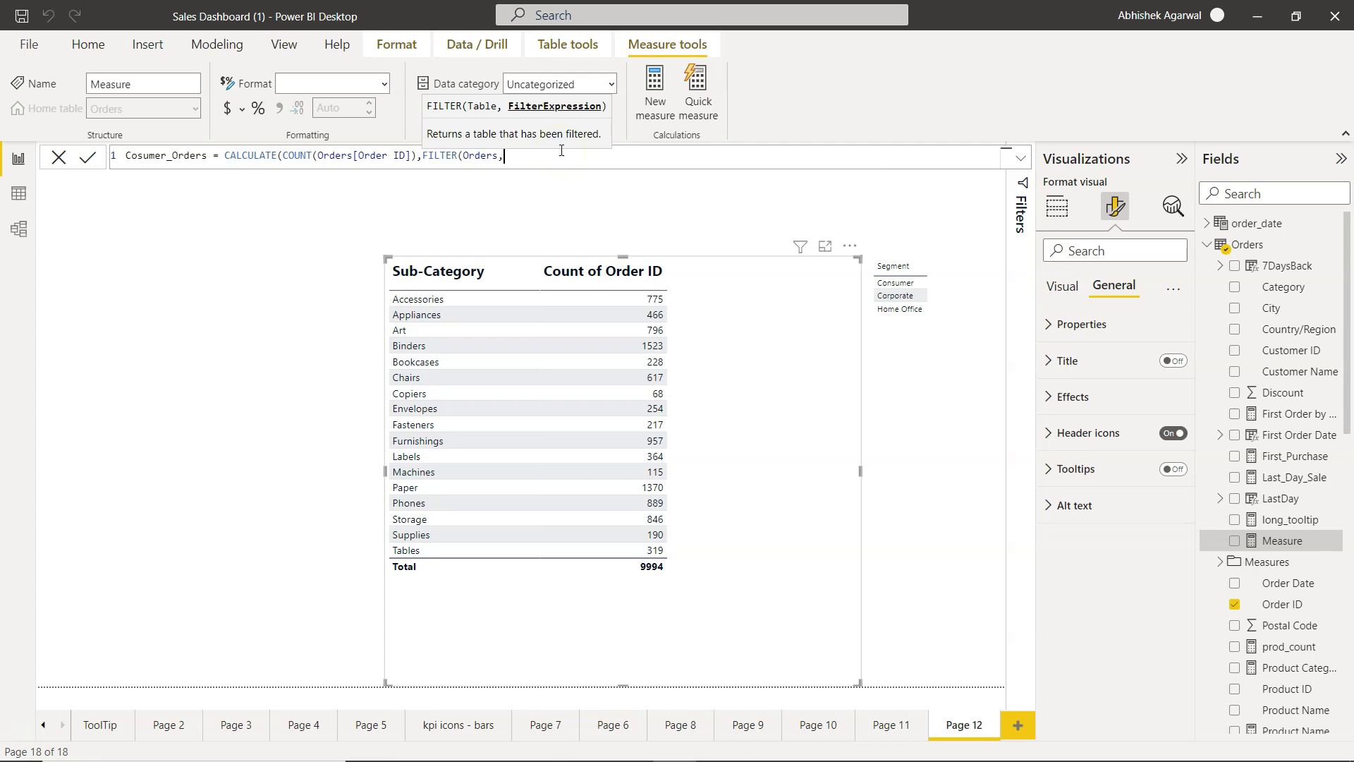
text(Segment)
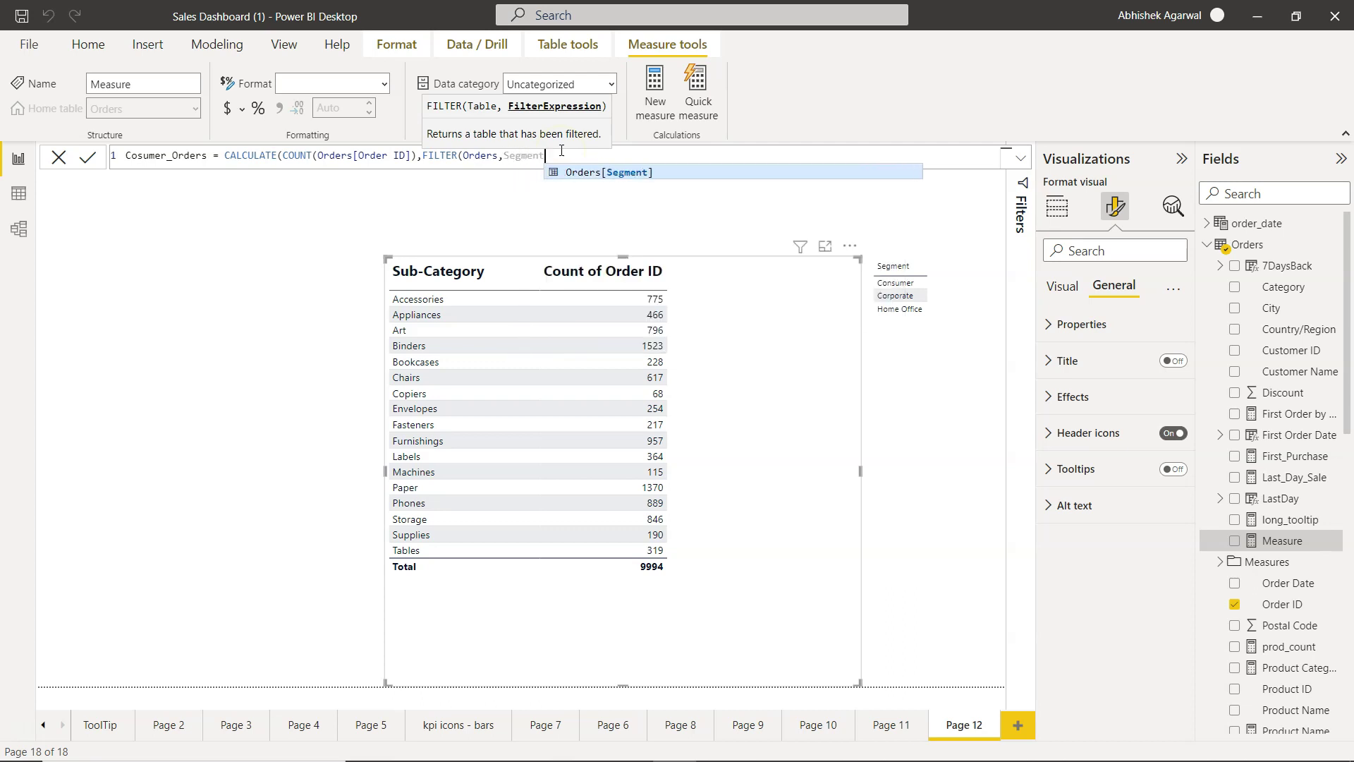
key(Tab)
text(=)
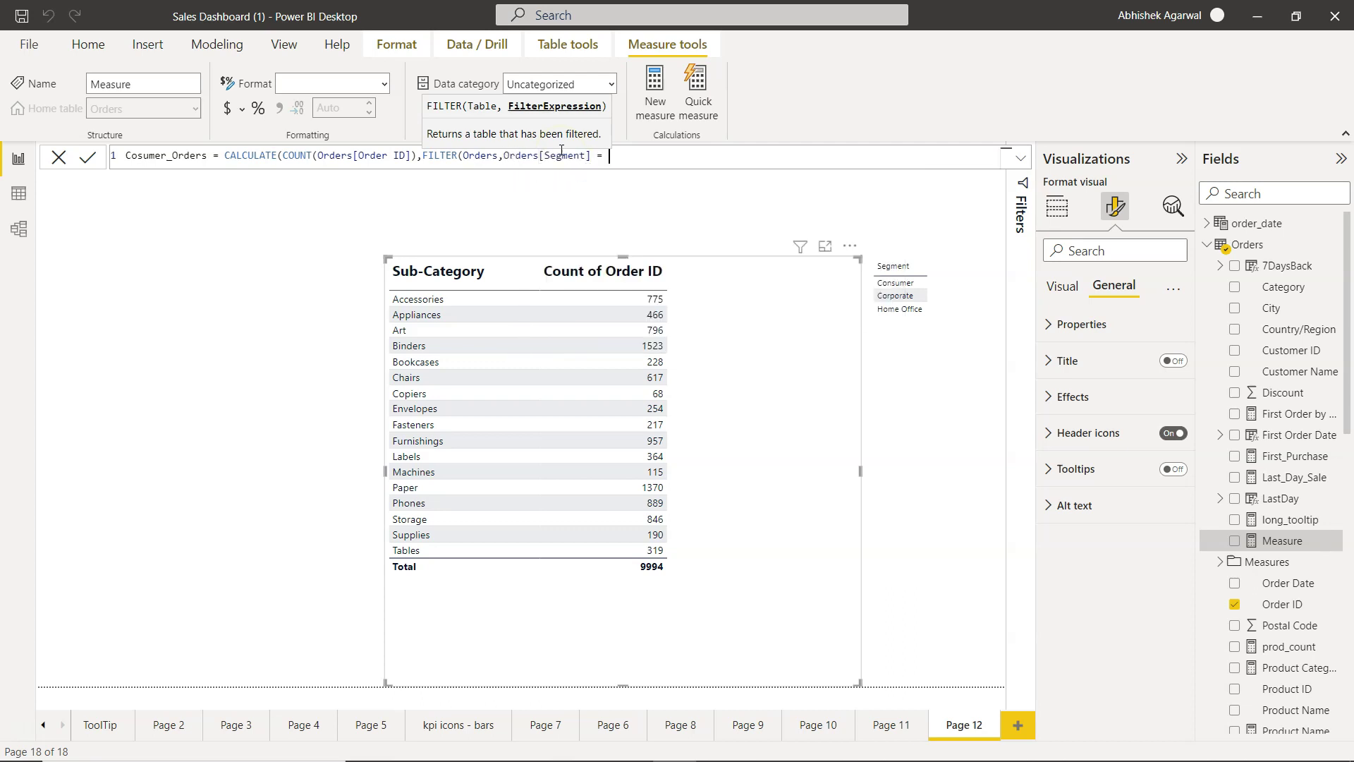
text( "Consumer"))
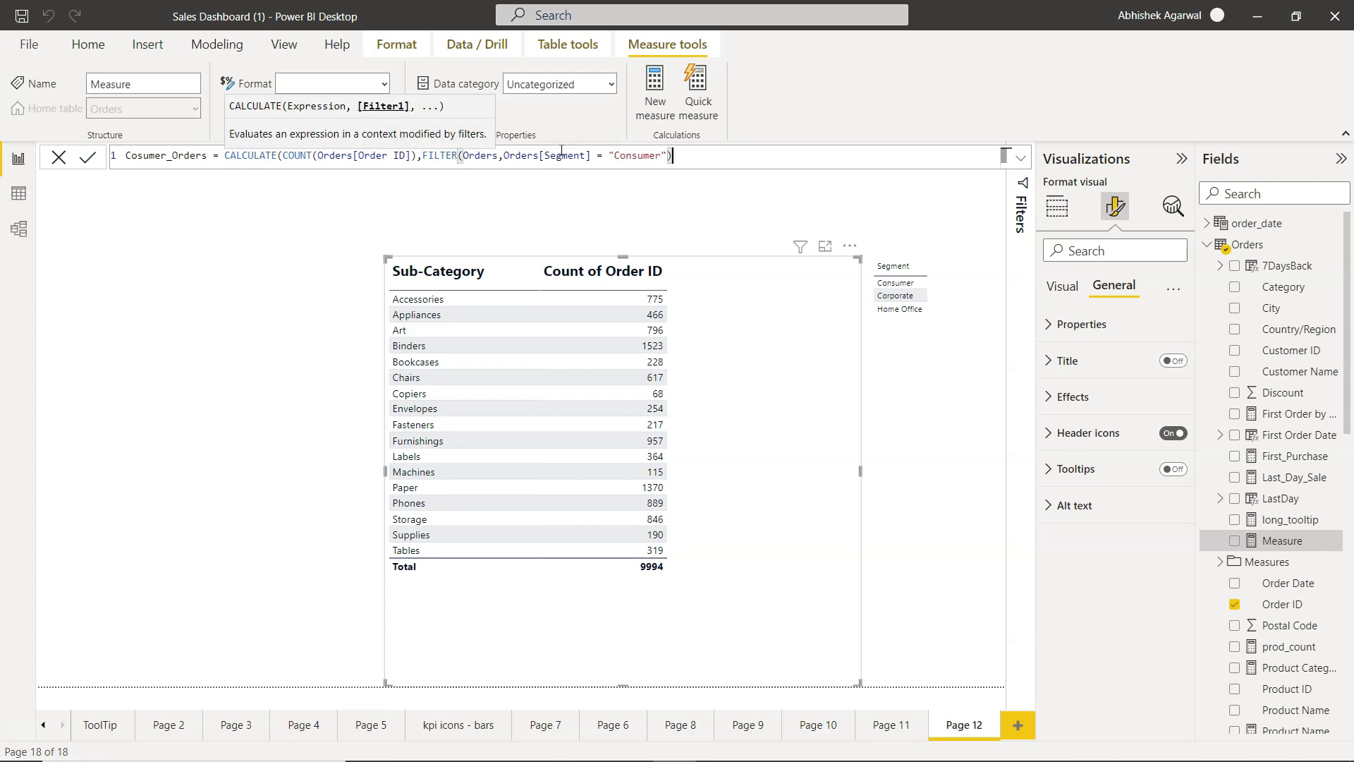
text())
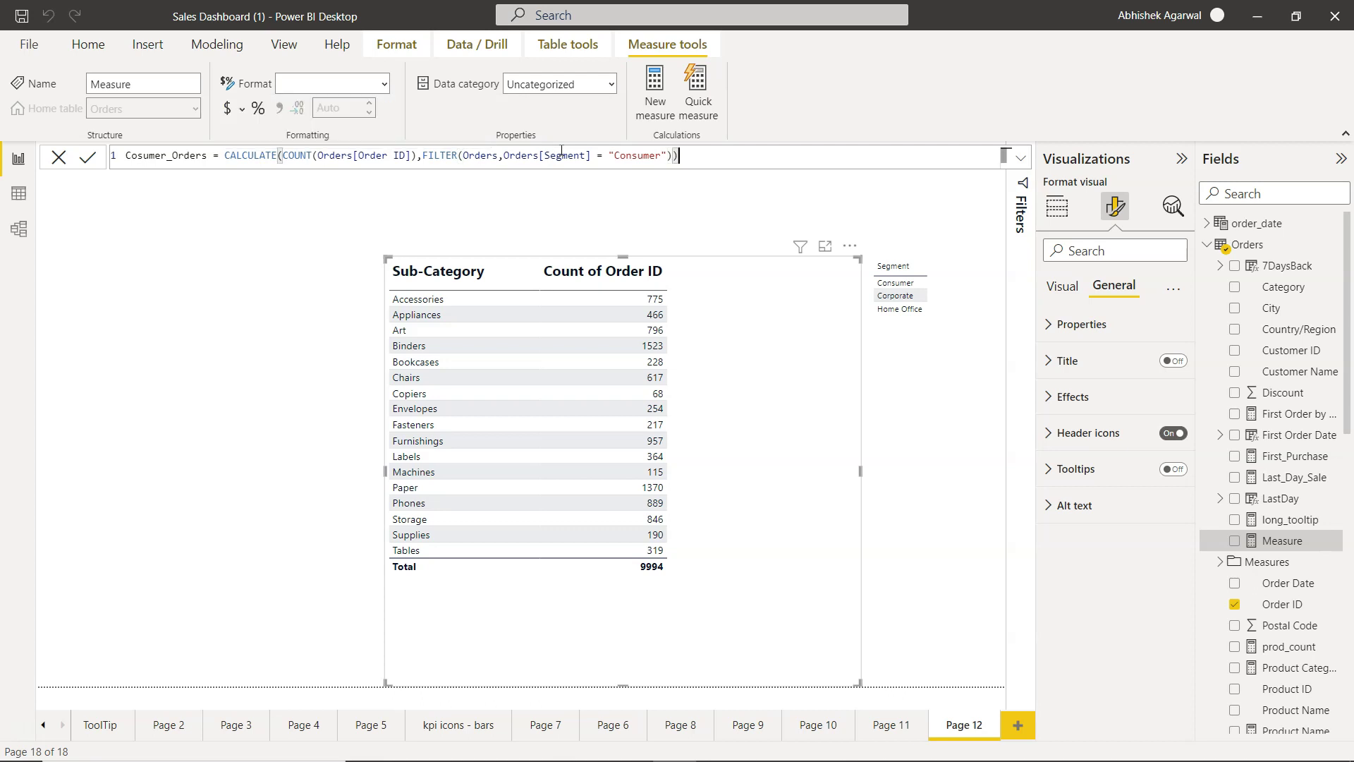
- Commit Cosumer_Orders and add it as a table column, showing Consumer orders totalling 5191
click(88, 160)
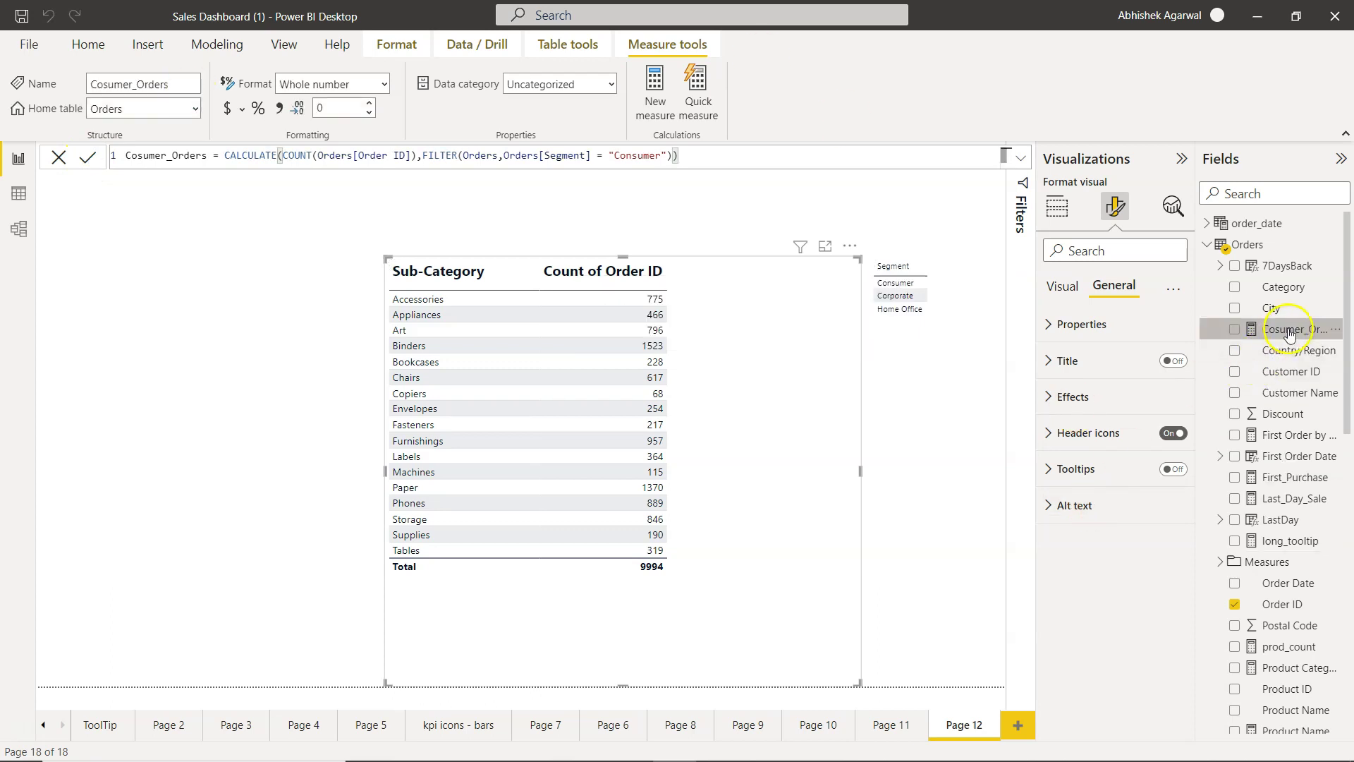
click(740, 438)
click(1034, 224)
click(1057, 207)
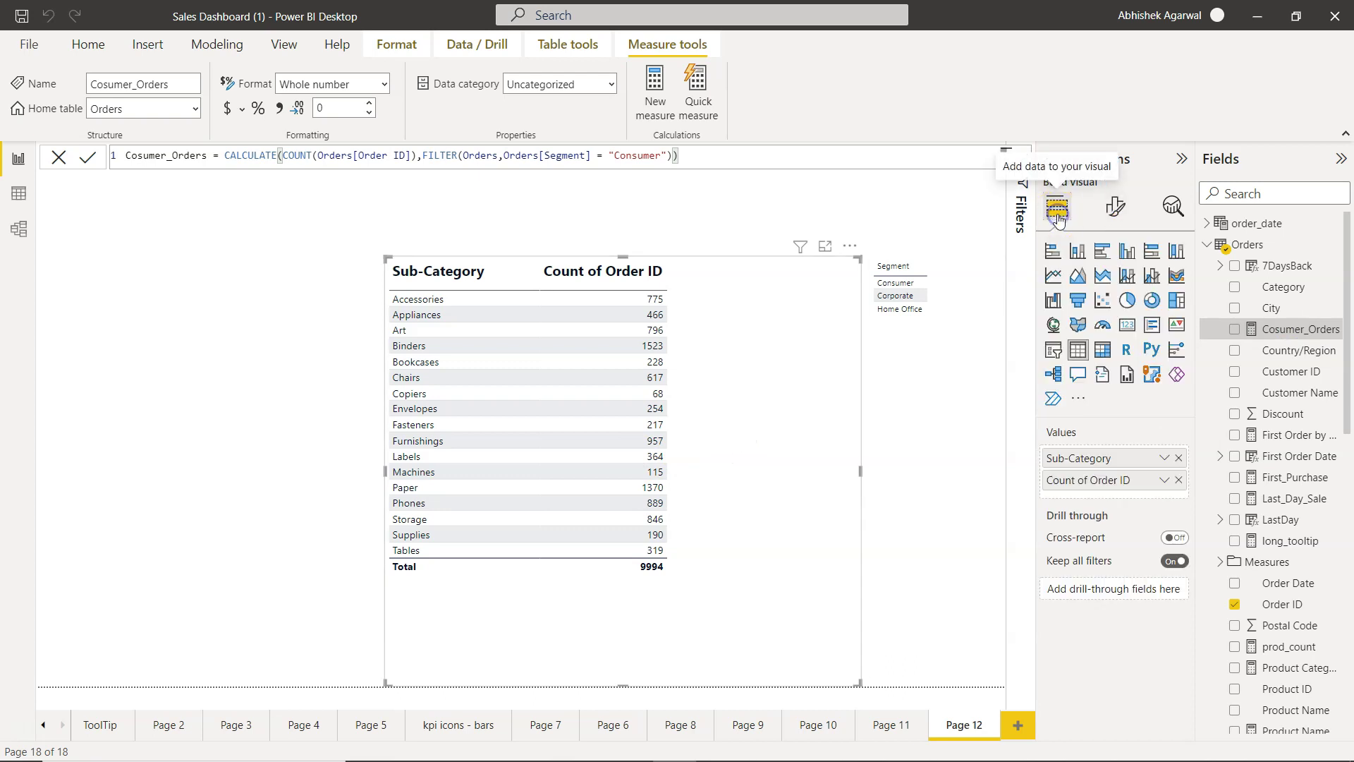
click(1314, 331)
drag(1314, 332, 1140, 497)
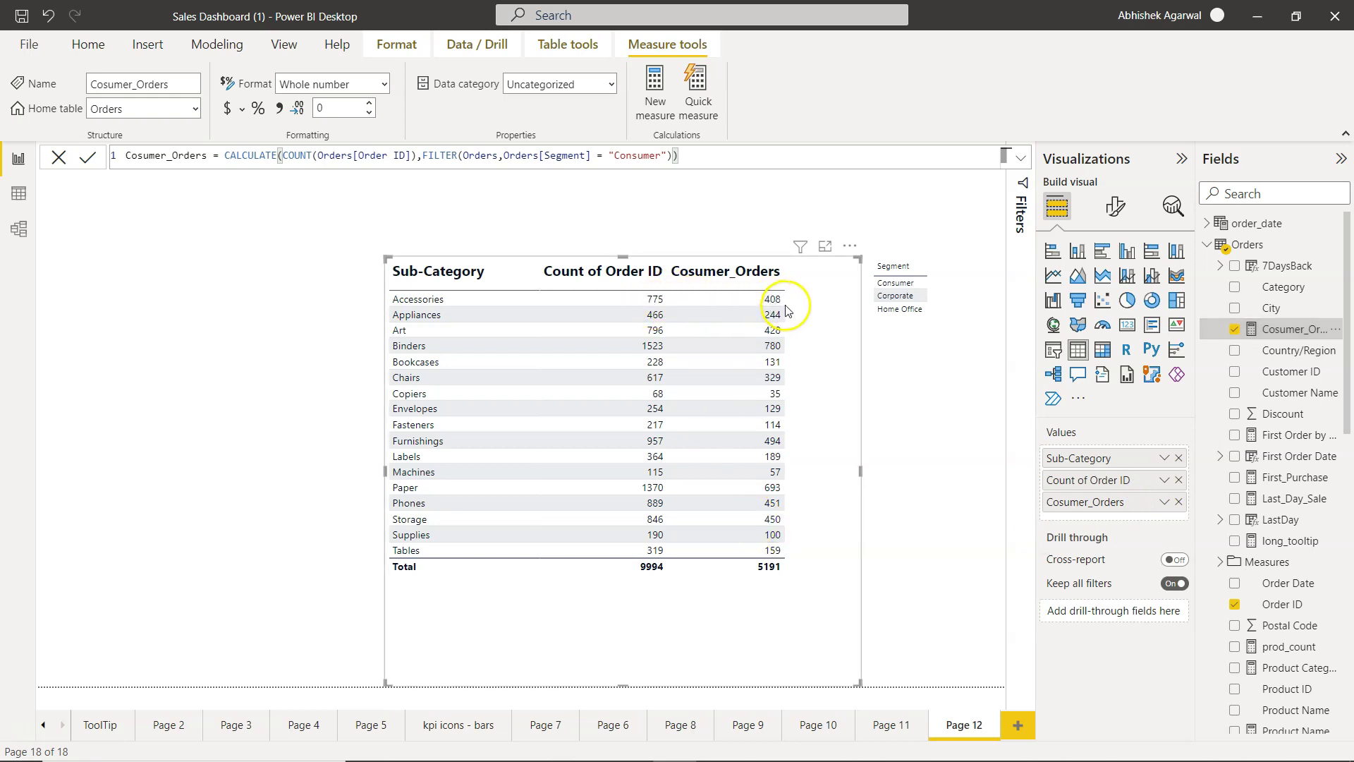
mouse_move(771, 303)
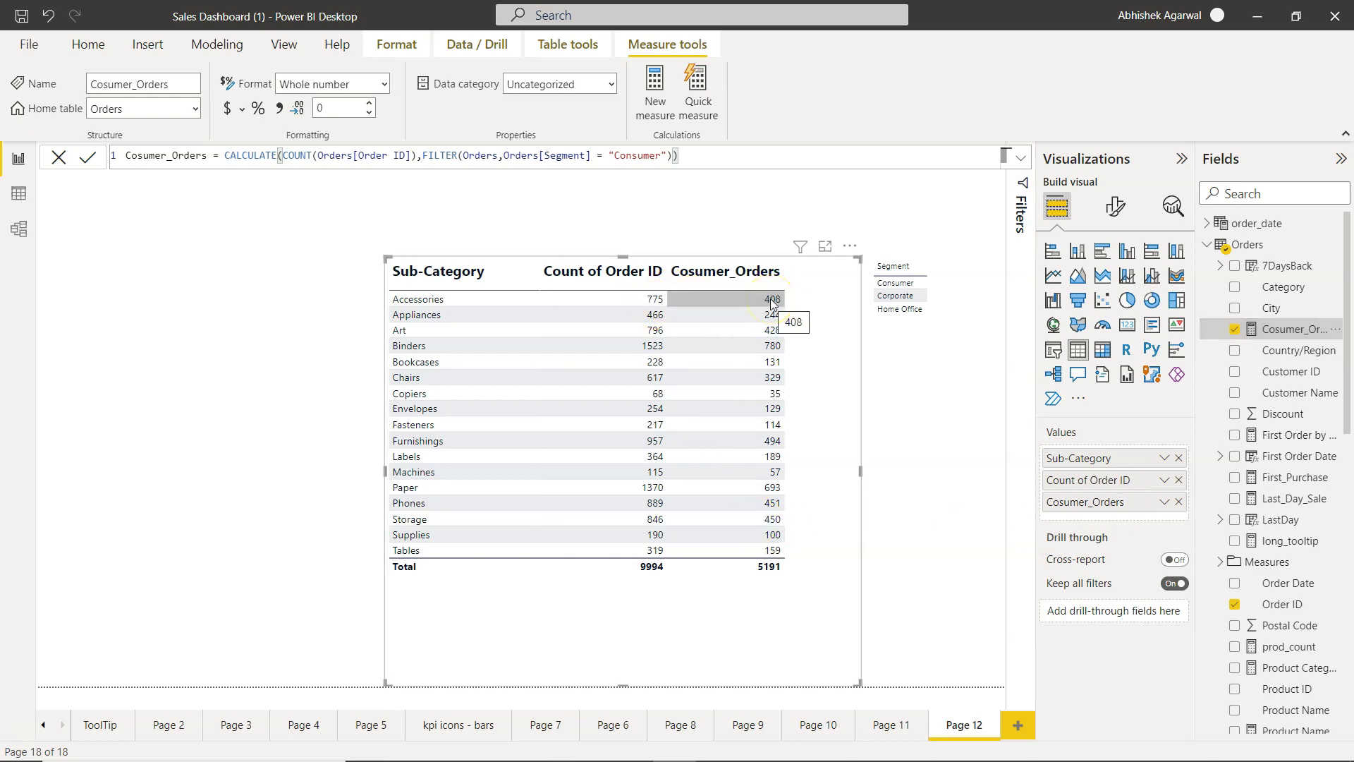
mouse_move(660, 317)
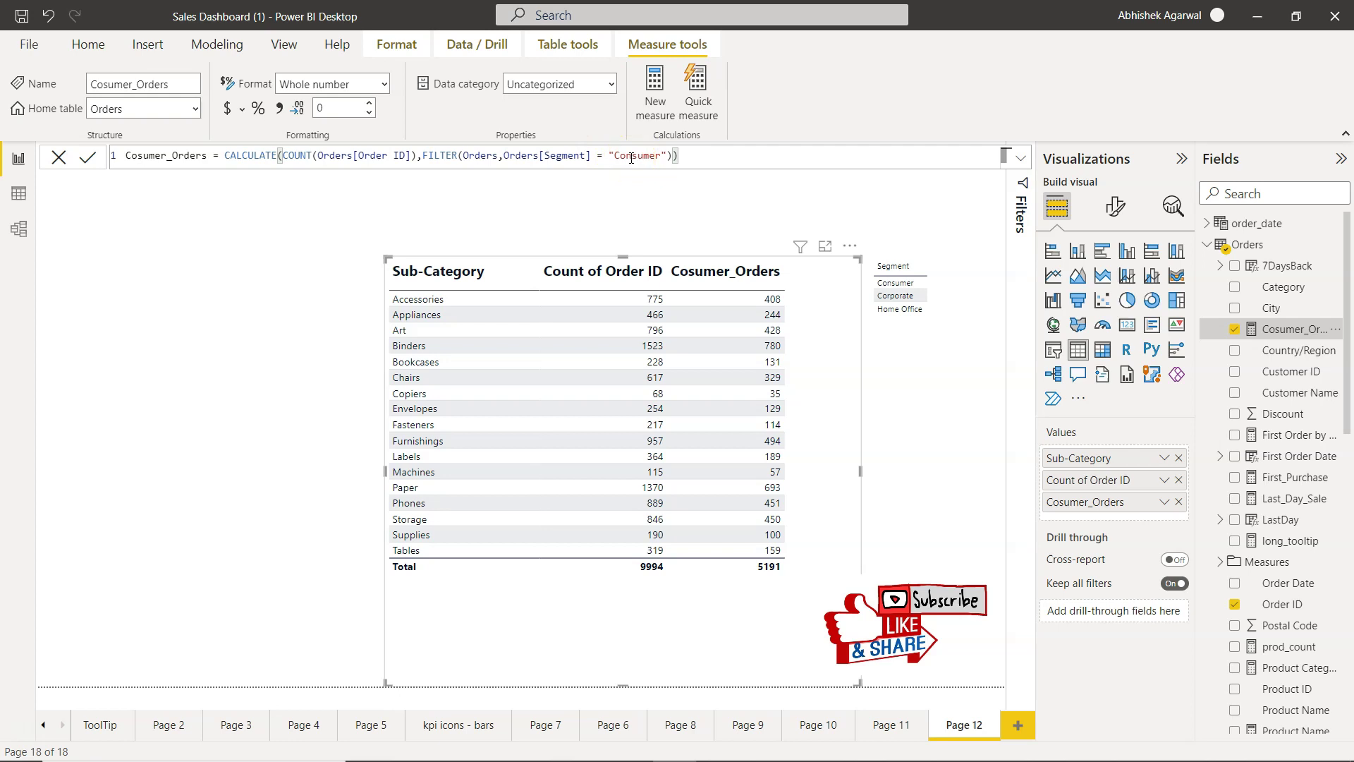
- Replace COUNT(Orders[Order ID]) with Sum(Orders[Sales]) in Cosumer_Orders, giving a 1161401 total
click(397, 182)
click(412, 155)
key(shift+Left)
key(shift+Left)
key(shift+Left)
key(shift+Left)
key(shift+Left)
key(shift+Left)
key(shift+Left)
key(shift+Left)
key(shift+Left)
key(shift+Left)
key(shift+Left)
key(shift+Left)
key(shift+Left)
key(shift+Left)
key(shift+Left)
key(shift+Left)
key(shift+Left)
key(shift+Left)
key(shift+Left)
key(shift+Left)
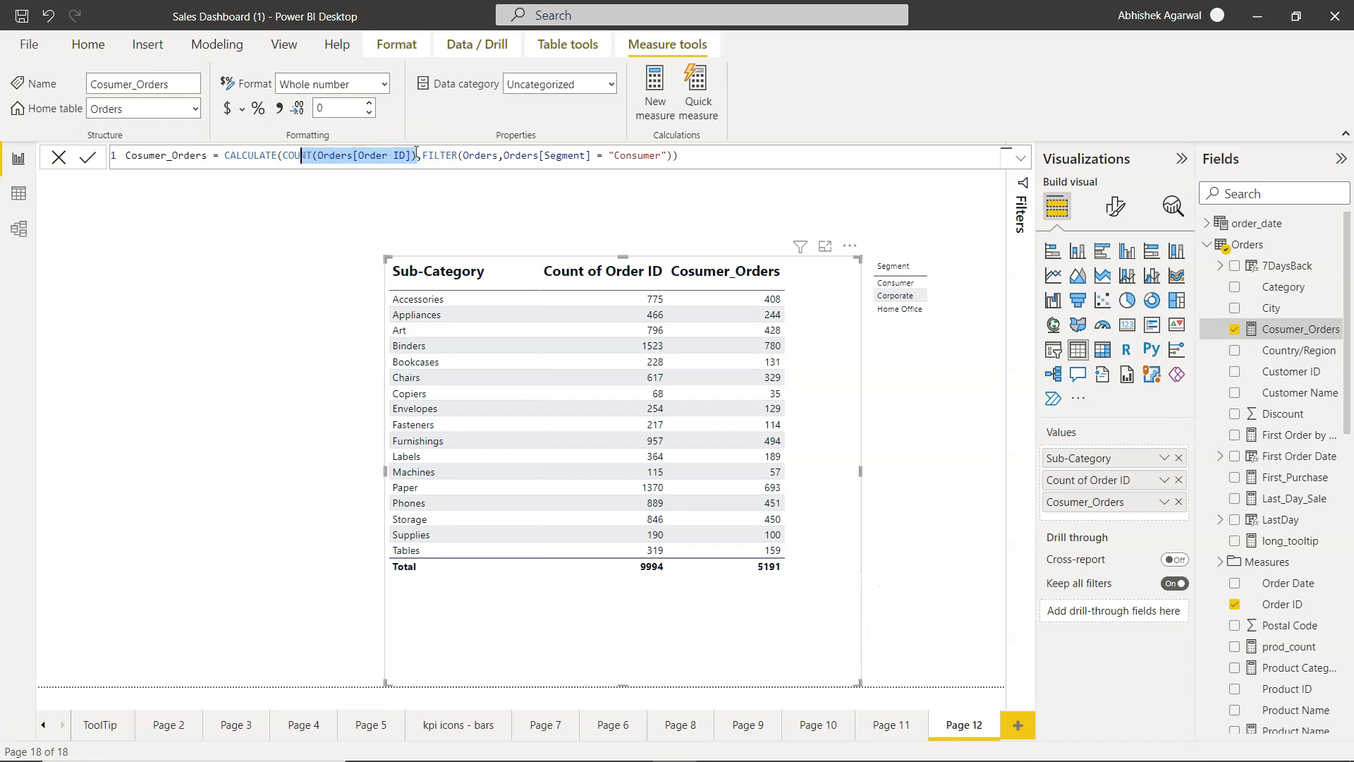
key(shift+Left)
key(shift+Left)
key(shift+Left)
text(Sum)
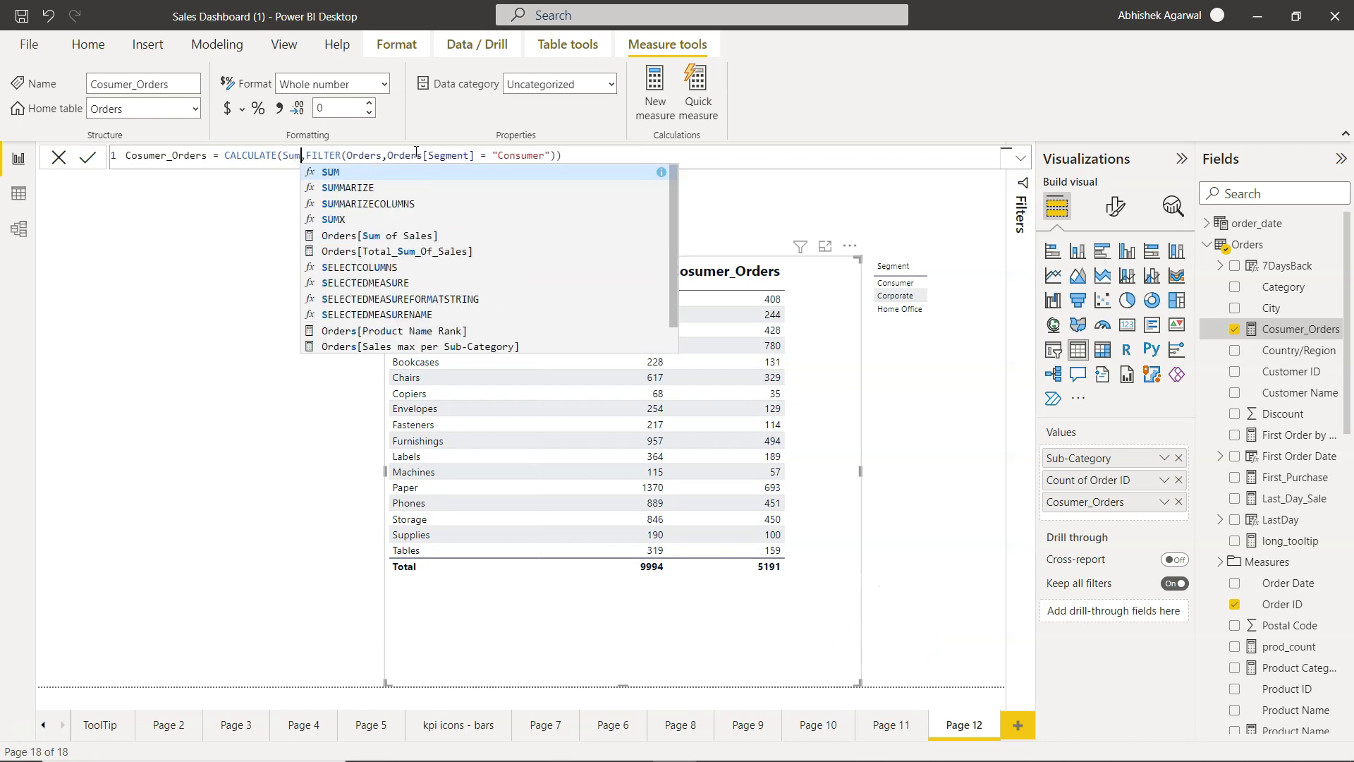
text((Orders[Sales])
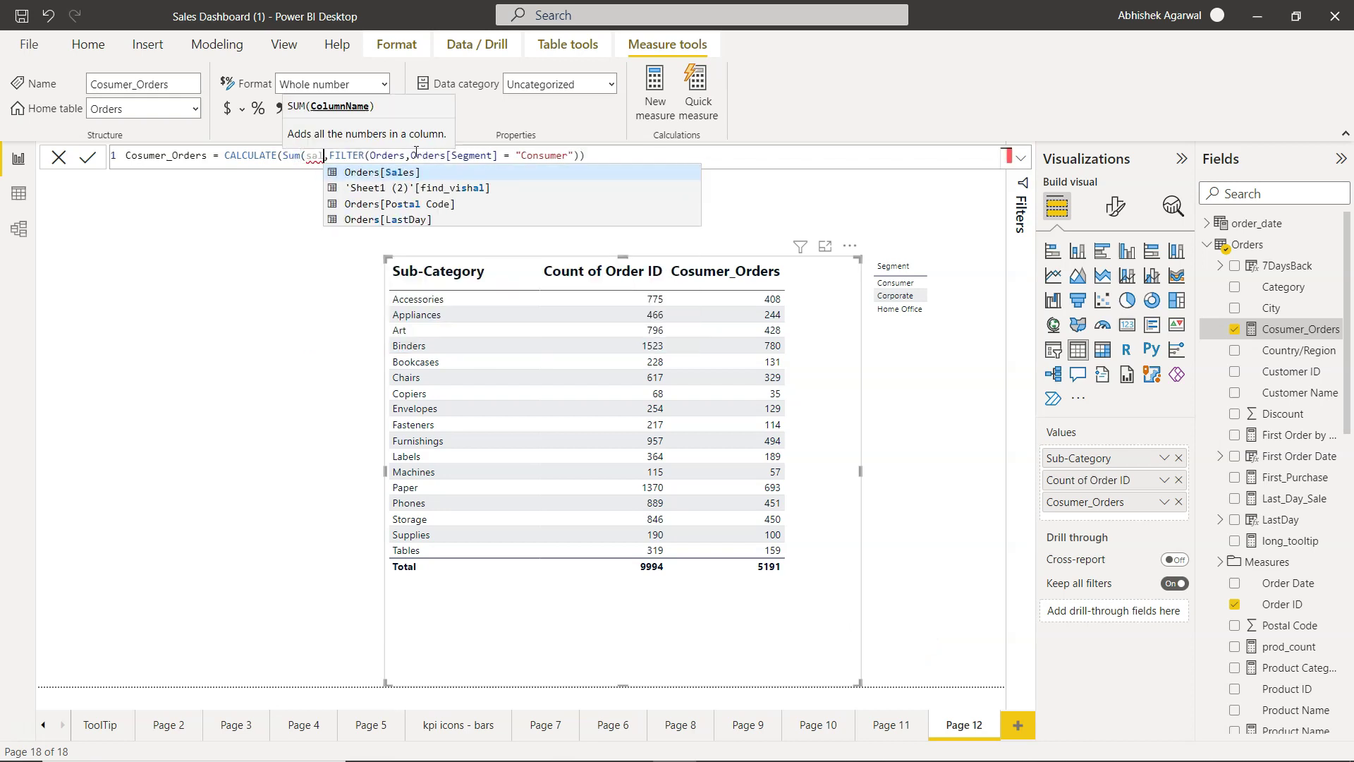
text())
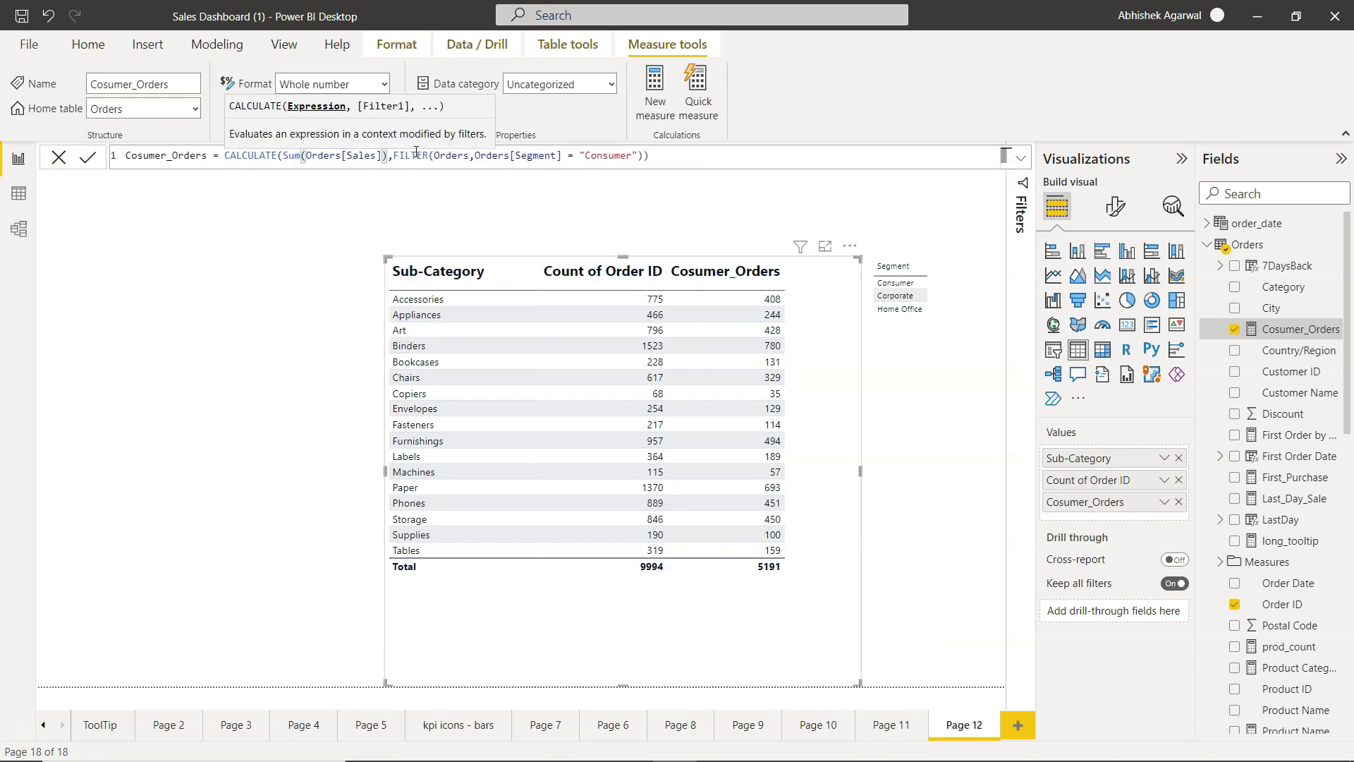
click(87, 161)
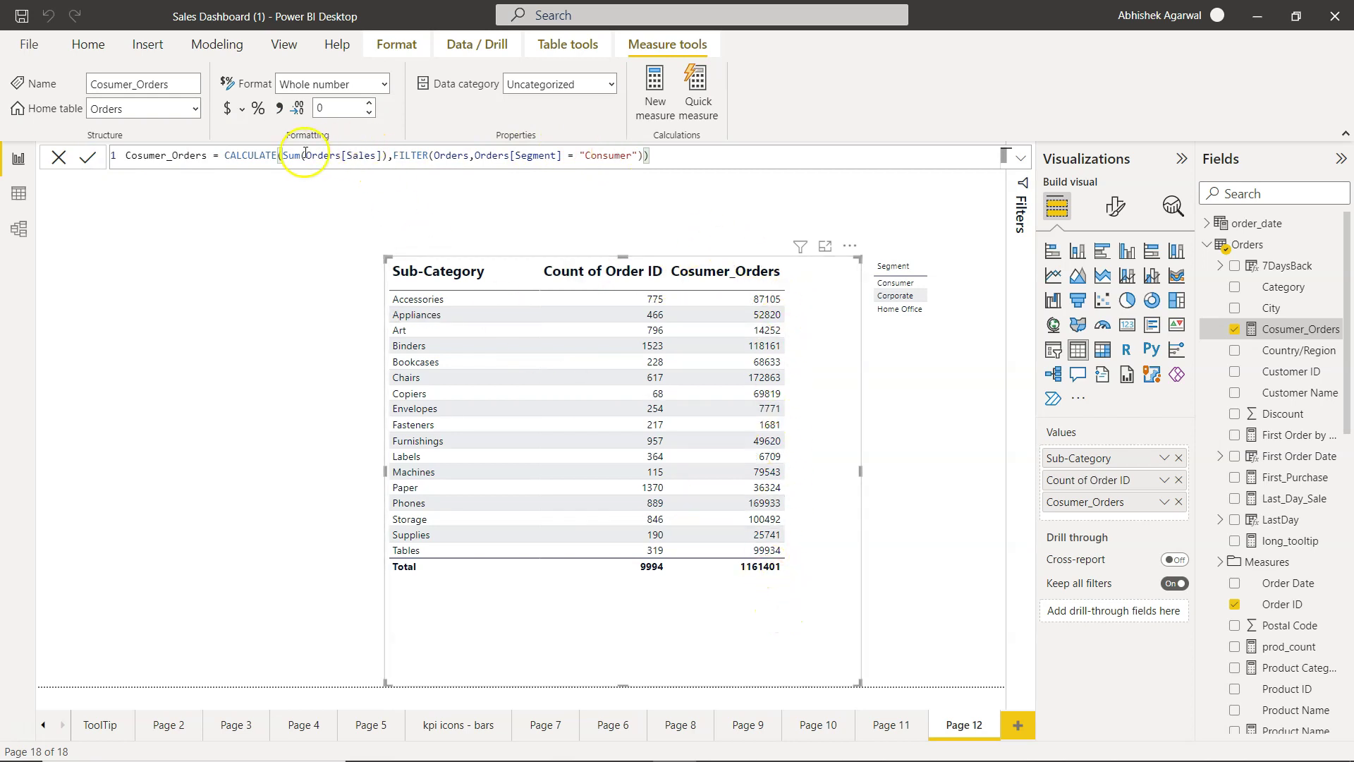
- Change Sum to AVERAGE over Orders[Sales] in Cosumer_Orders, so the column totals 224
drag(299, 155, 283, 155)
key(BackSpace)
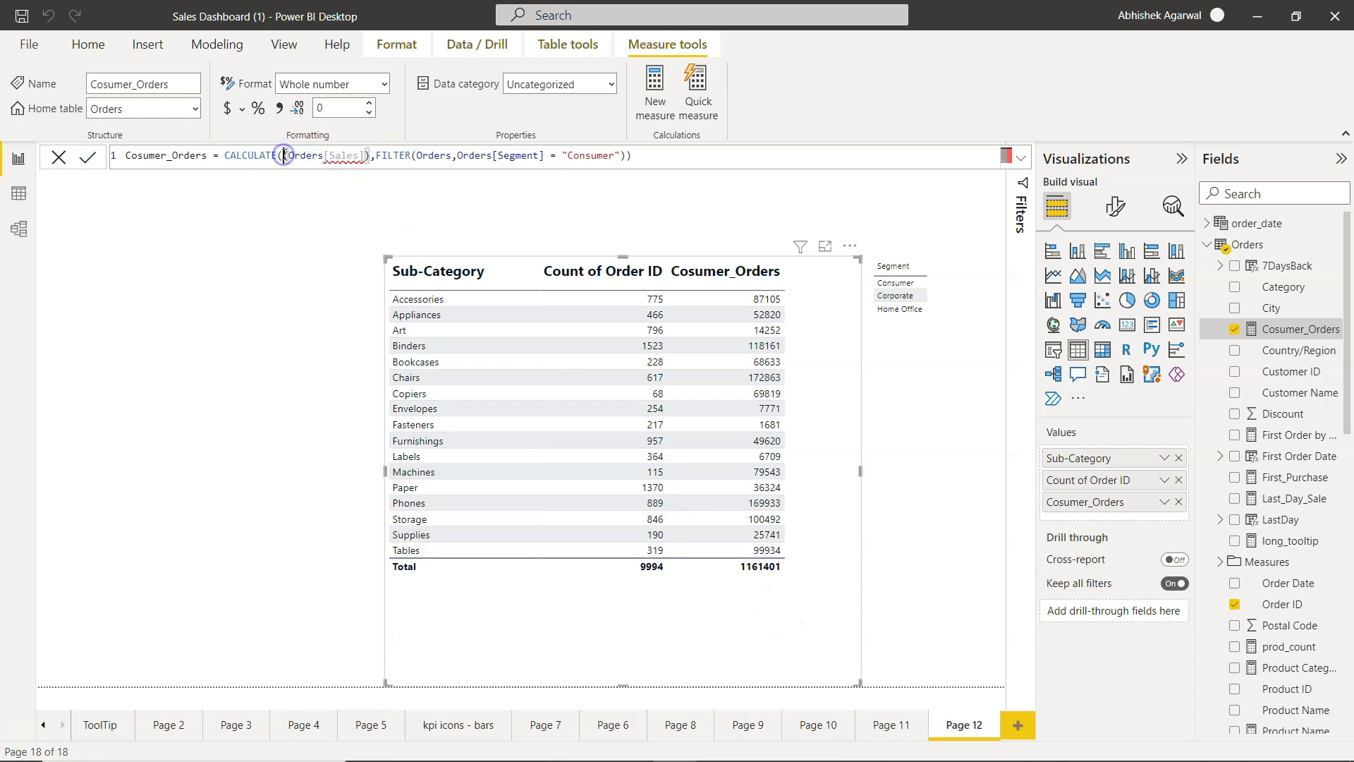
text(av)
key(Tab)
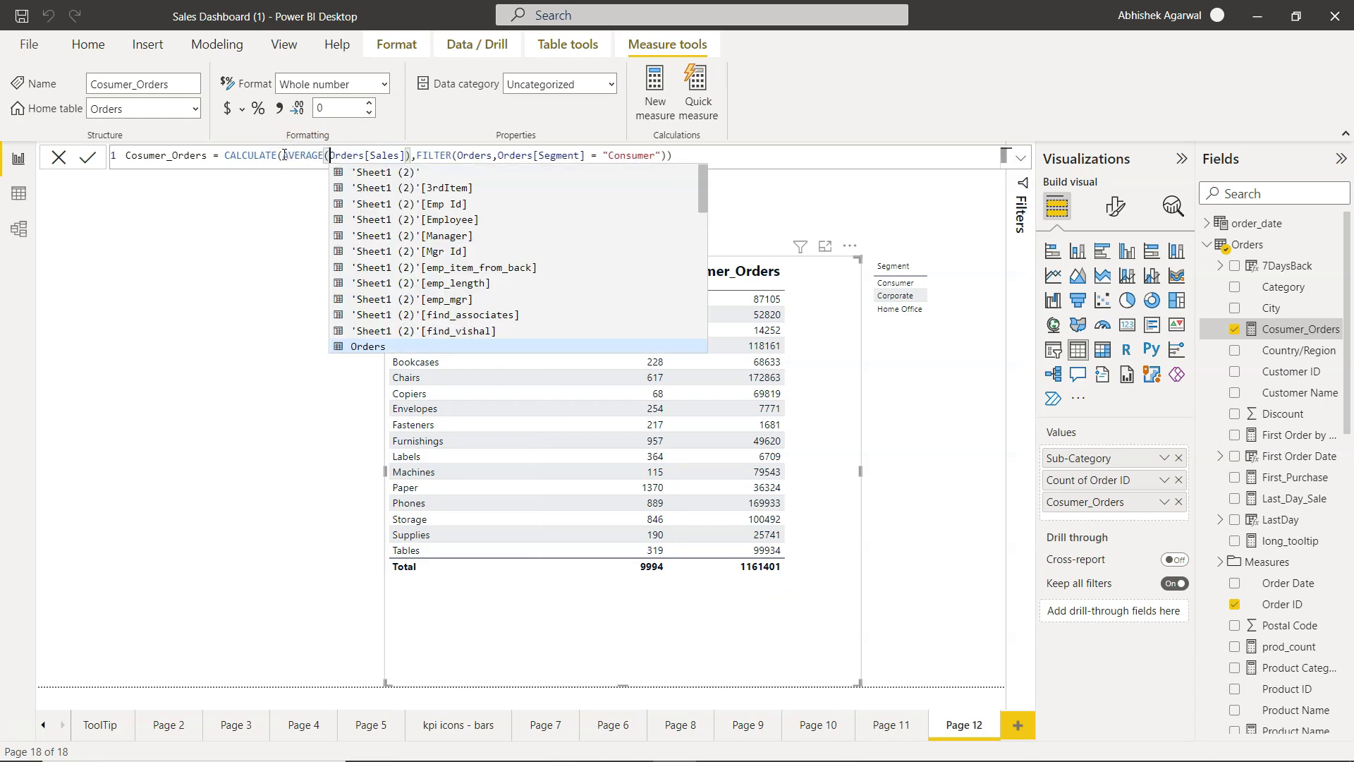
click(266, 331)
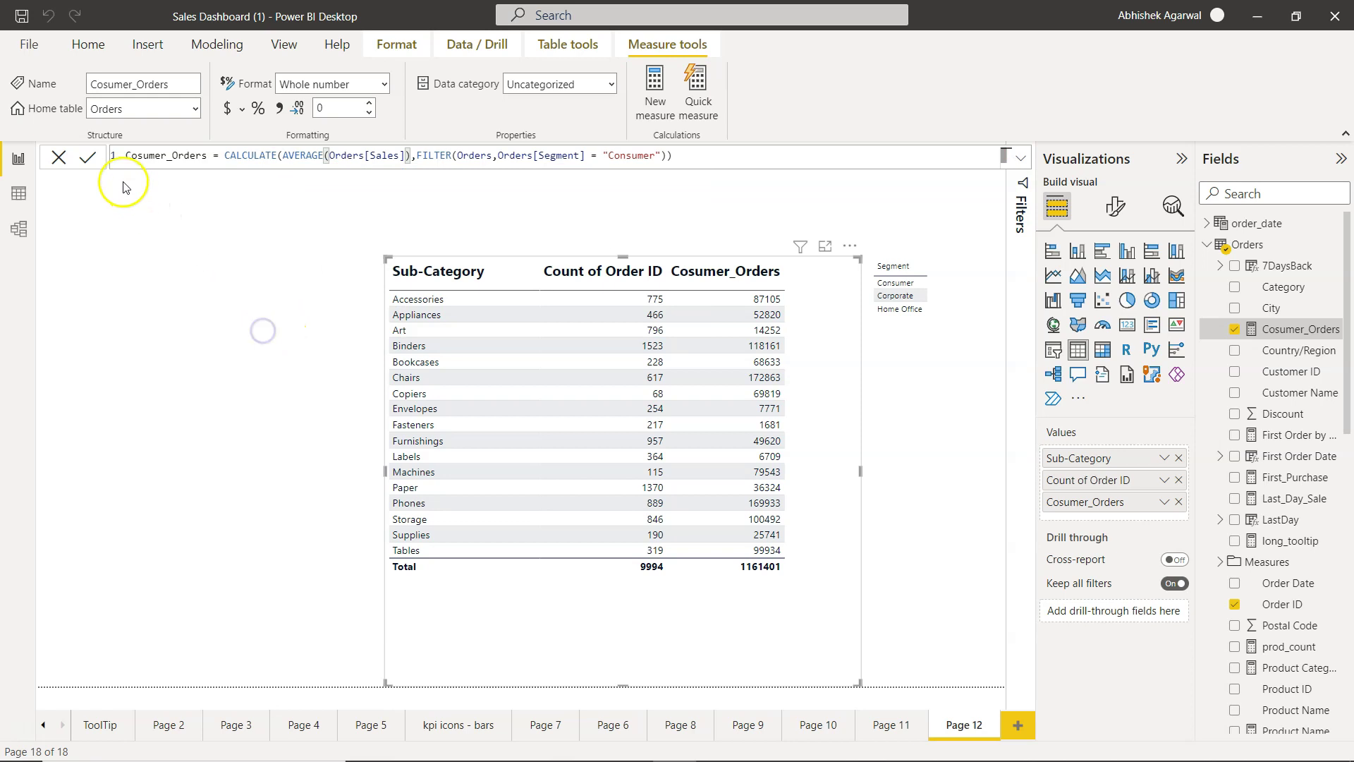
click(88, 156)
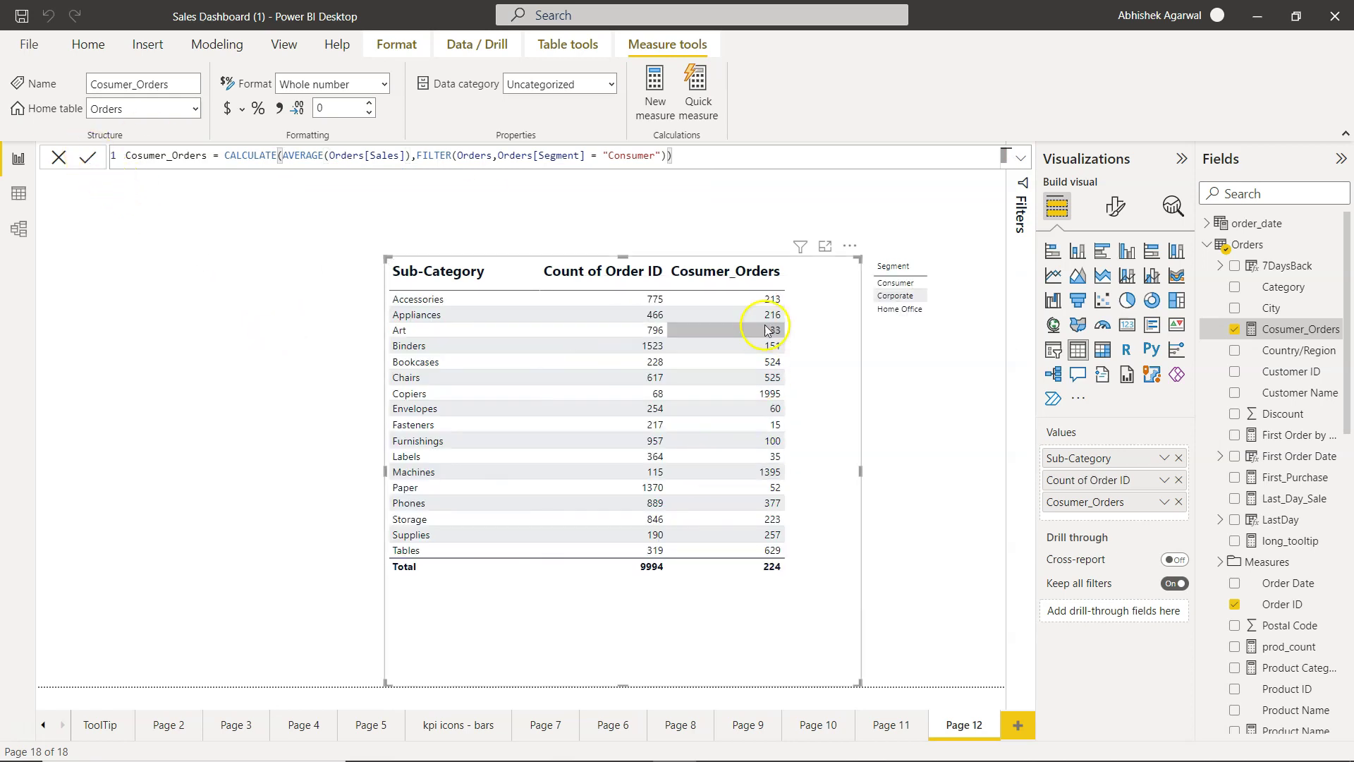